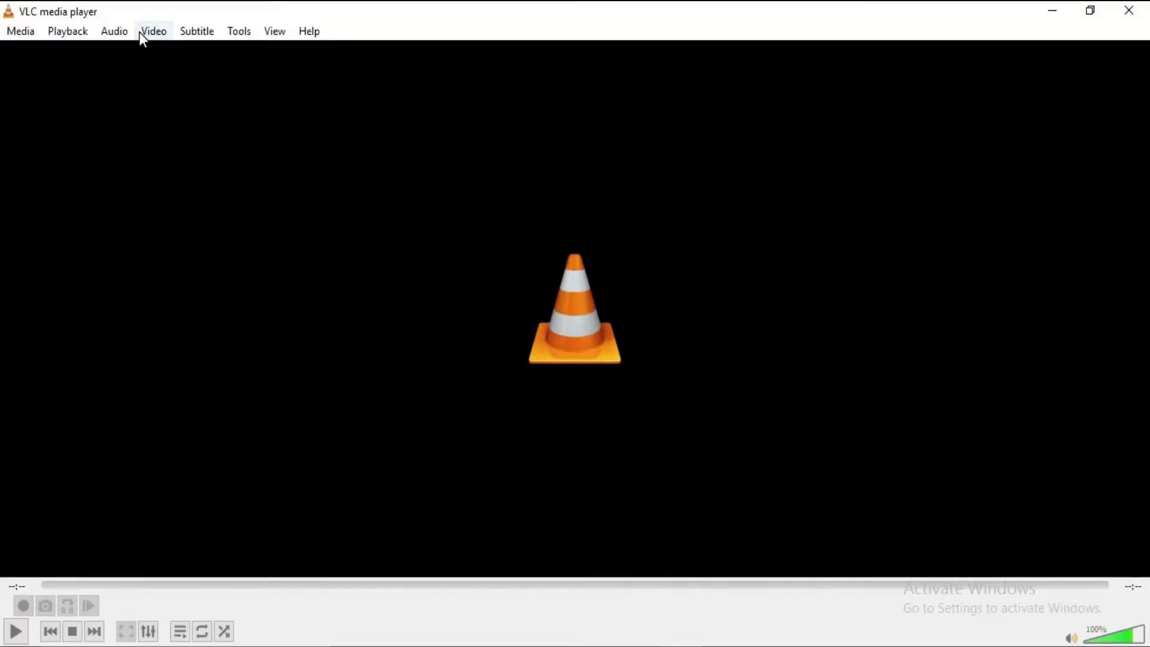
# - Set up a capture device source in Desktop capture mode with a frame rate of 30 f/s
pyautogui.click(38, 34)
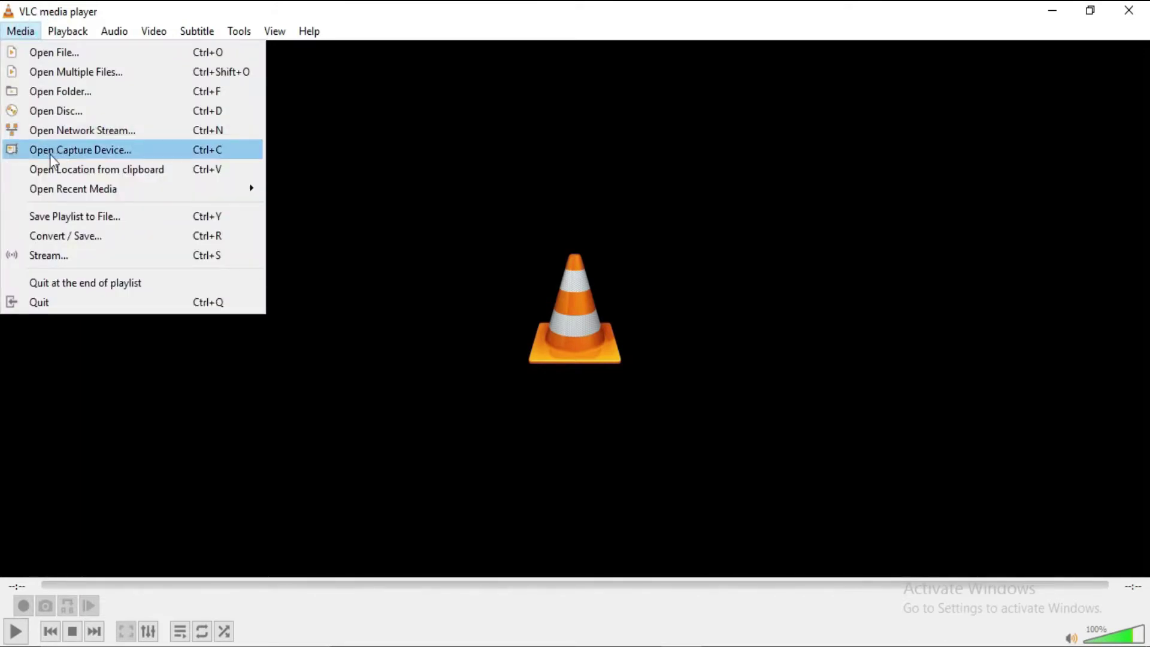
pyautogui.click(154, 154)
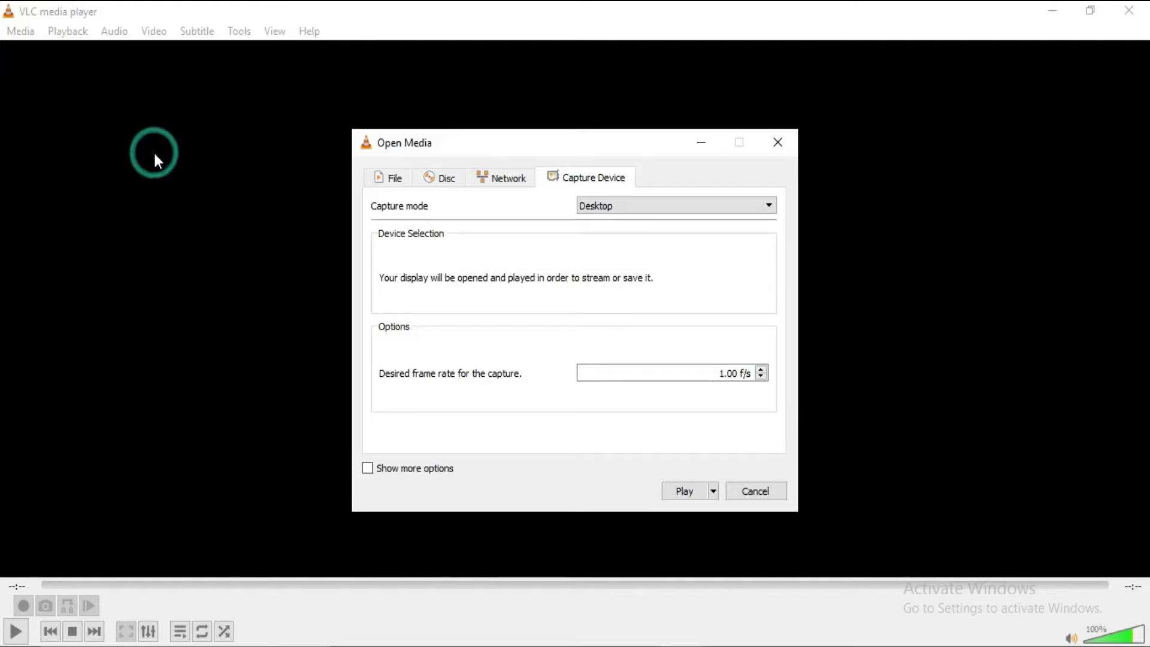
pyautogui.click(621, 213)
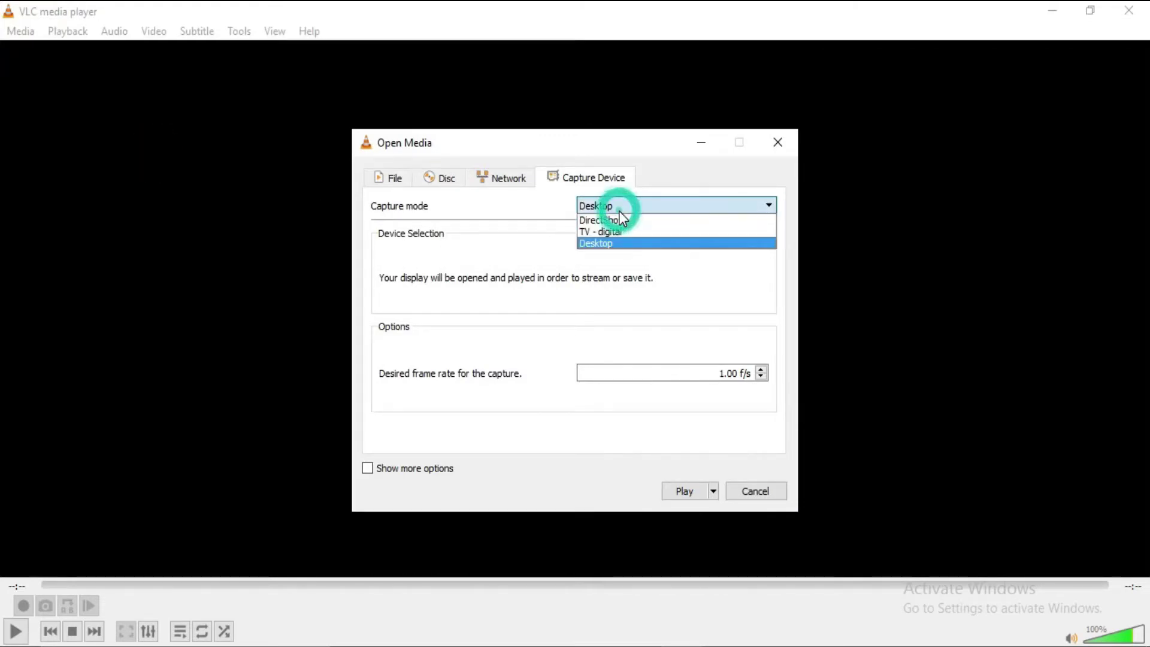
pyautogui.click(609, 240)
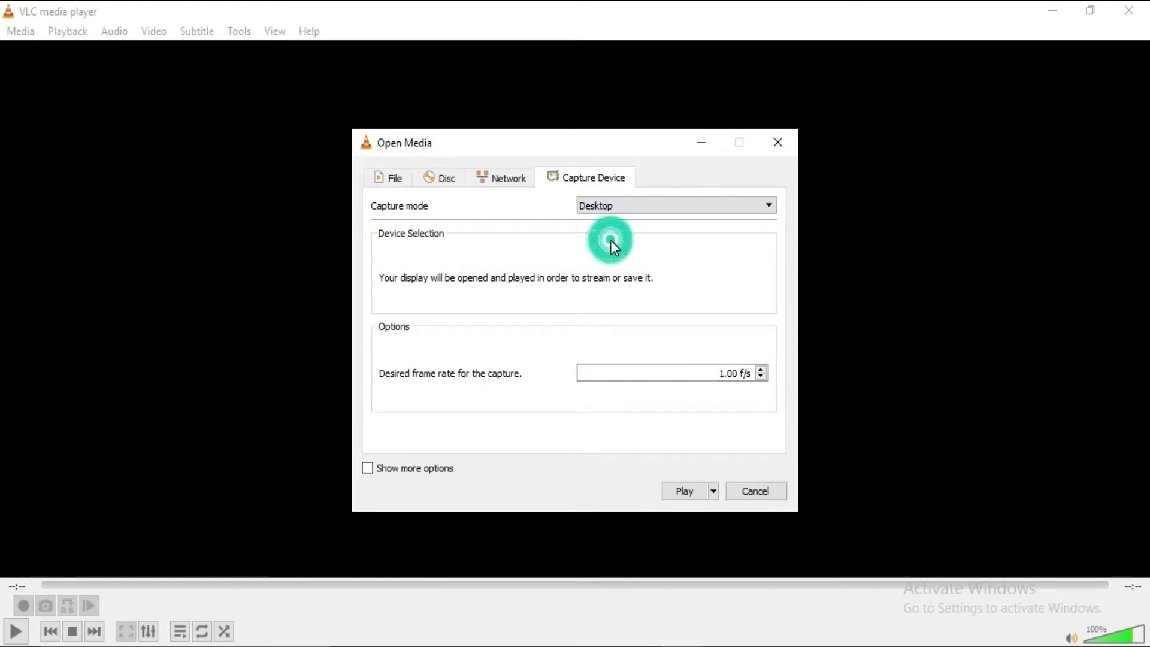
pyautogui.click(719, 372)
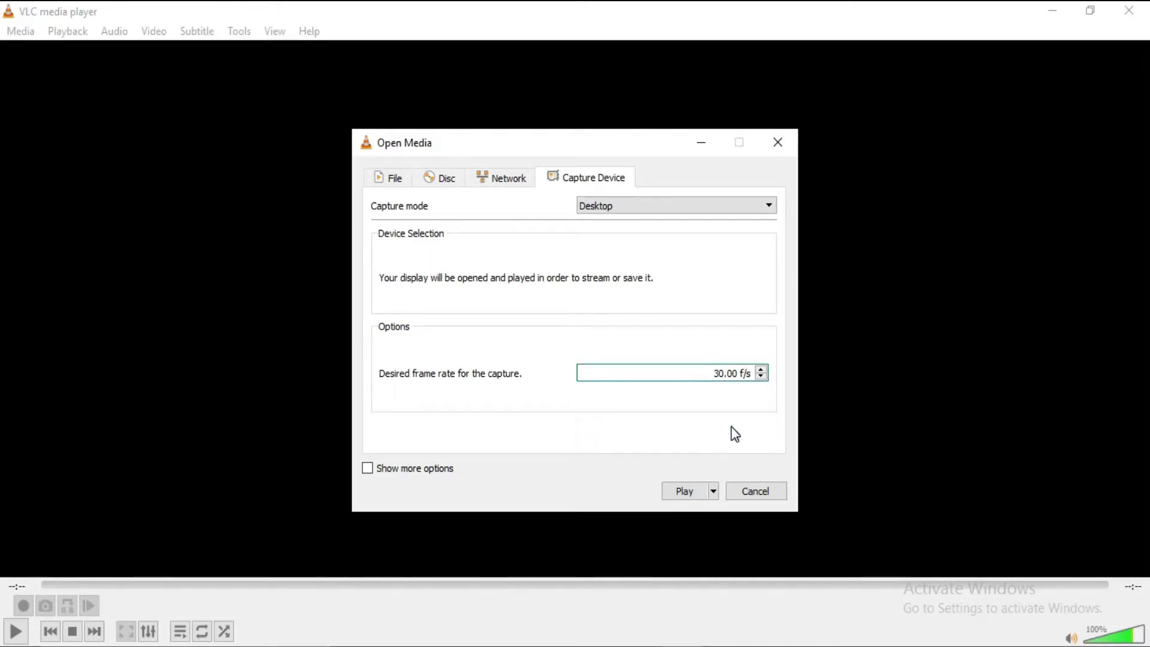
# - Choose to convert the desktop capture and select the Video - H.264 + MP3 (TS) profile
pyautogui.click(714, 491)
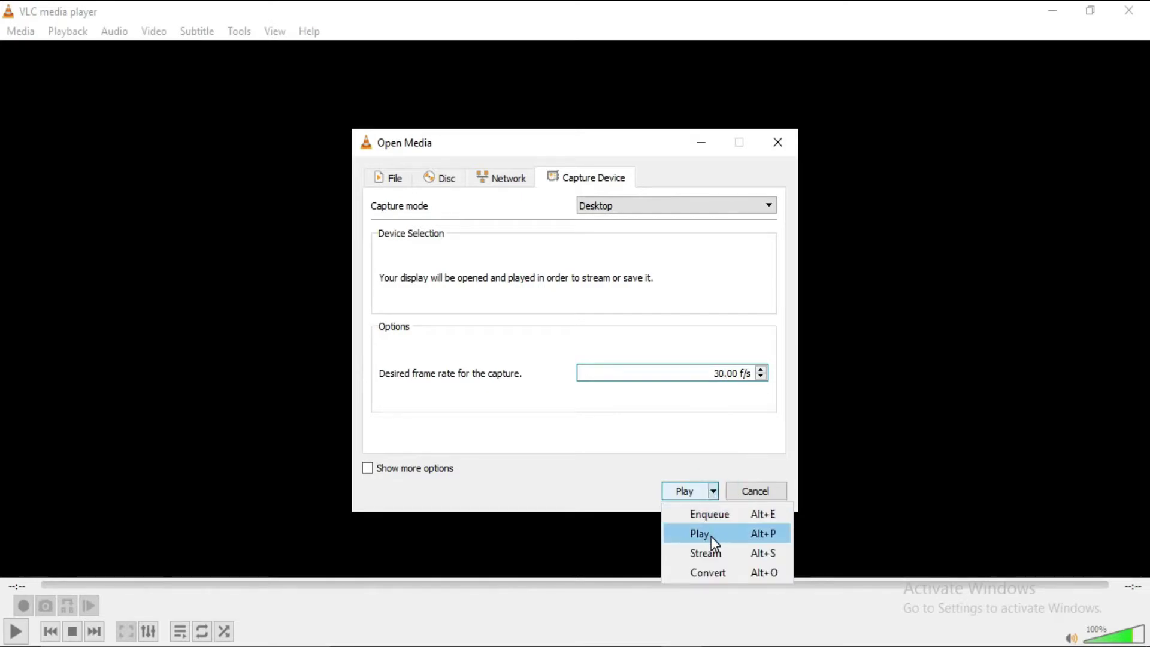
pyautogui.click(710, 572)
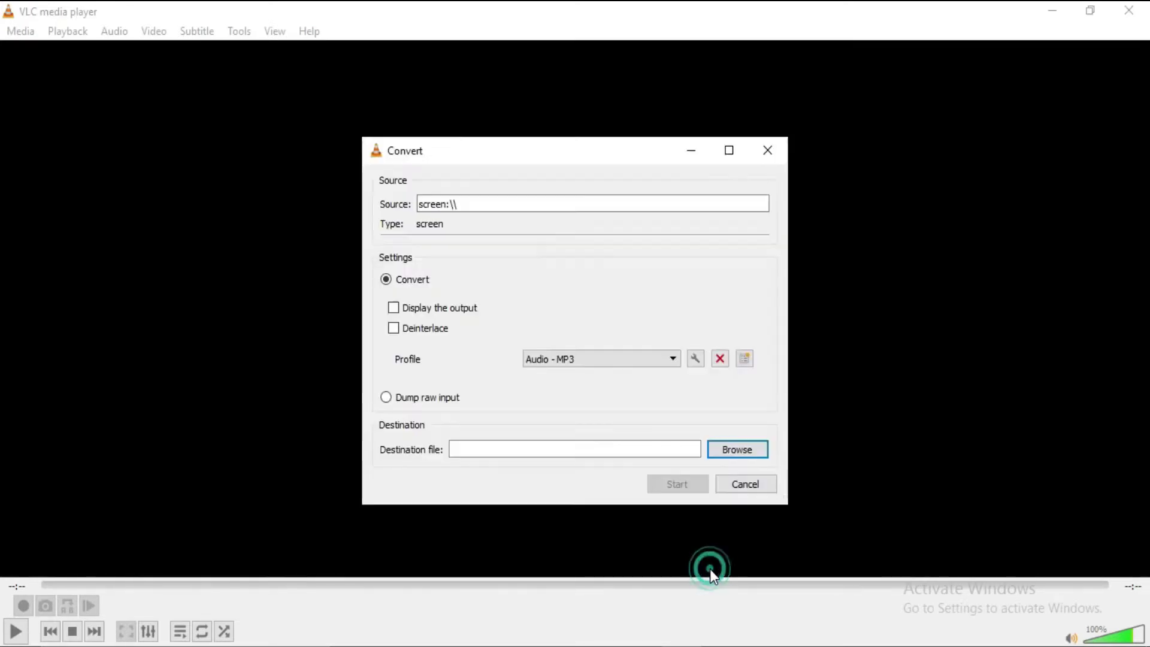
pyautogui.click(656, 358)
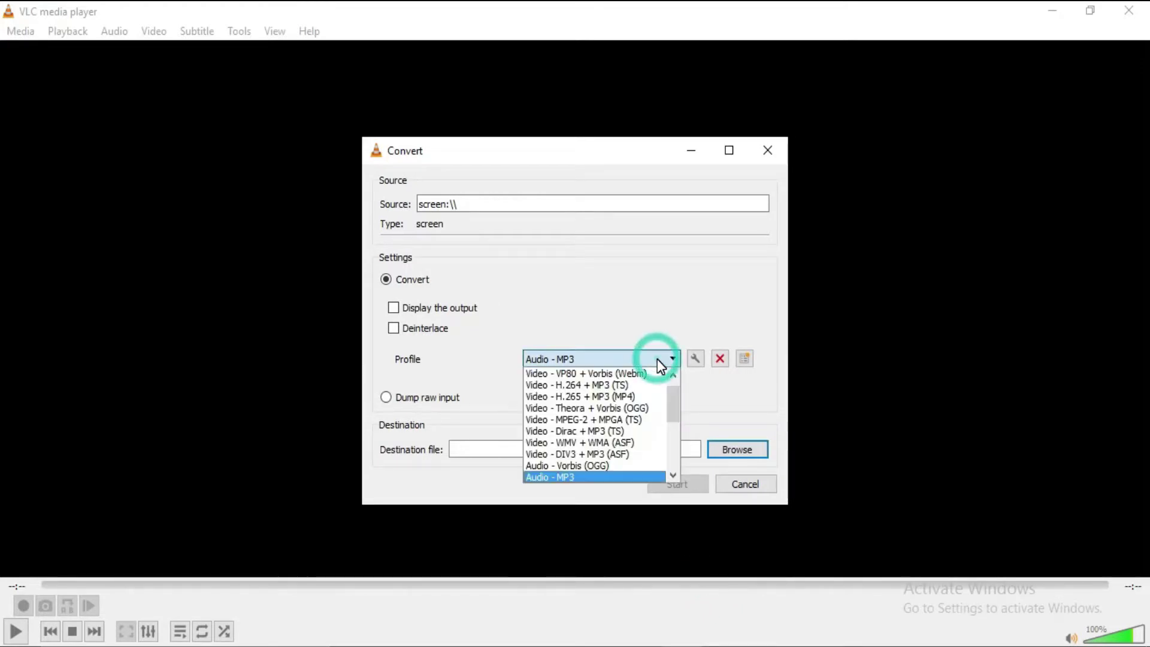
pyautogui.click(634, 396)
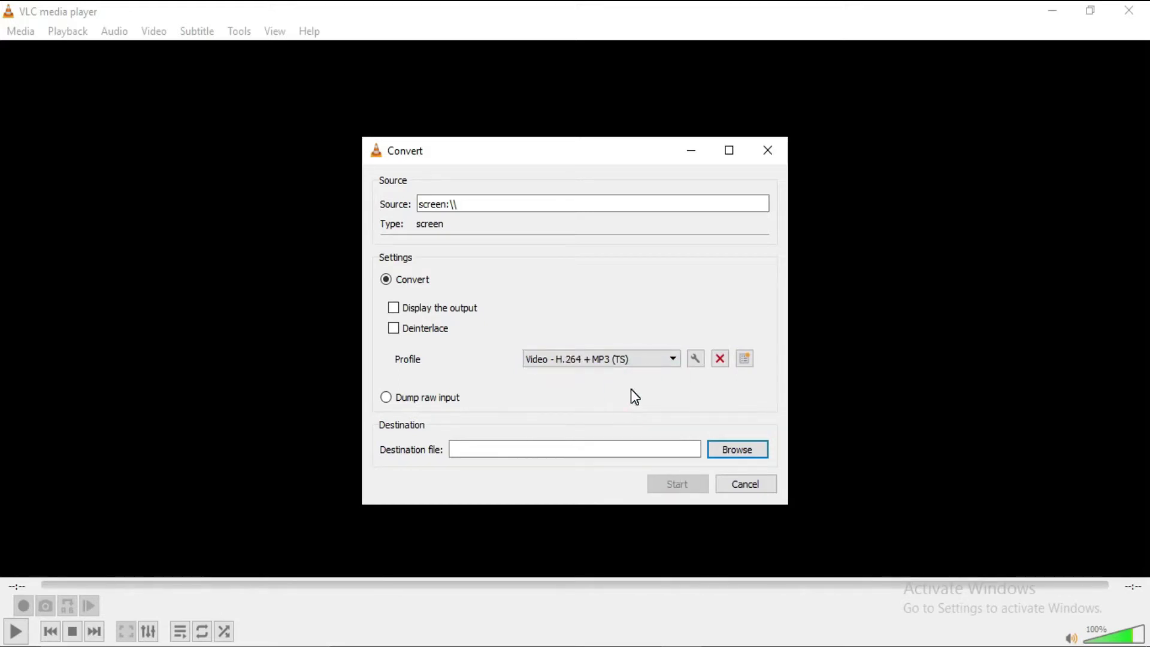
# - Record the desktop to E:\Video Projects\New folder\4).mp4 and stop the recording
pyautogui.click(750, 458)
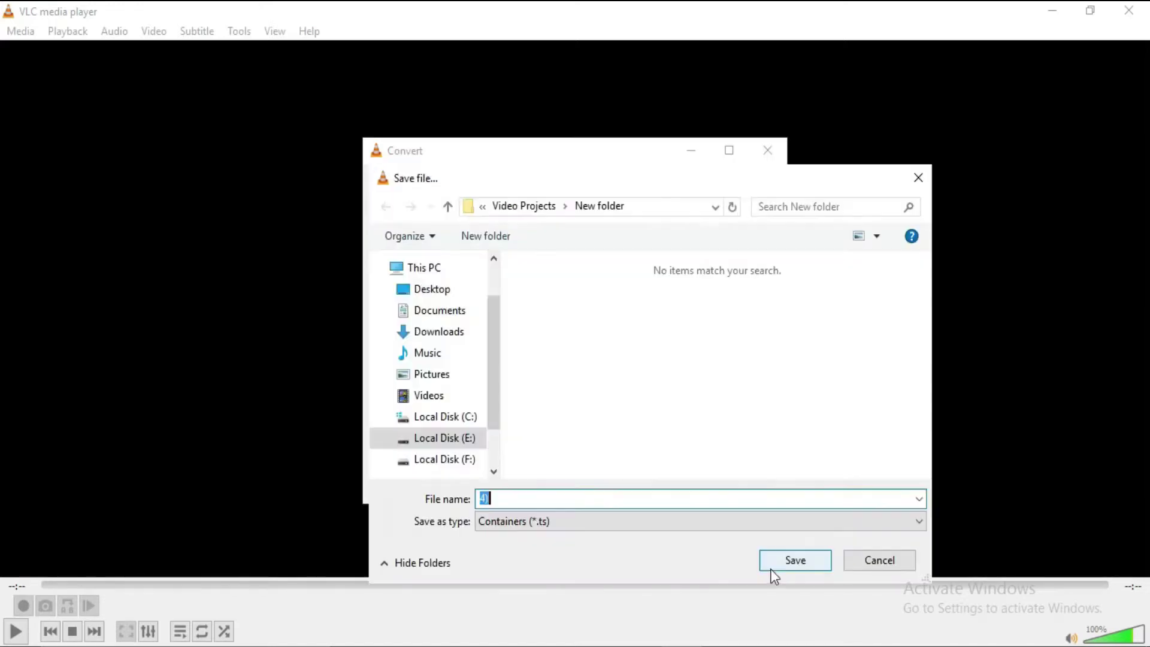
pyautogui.click(776, 568)
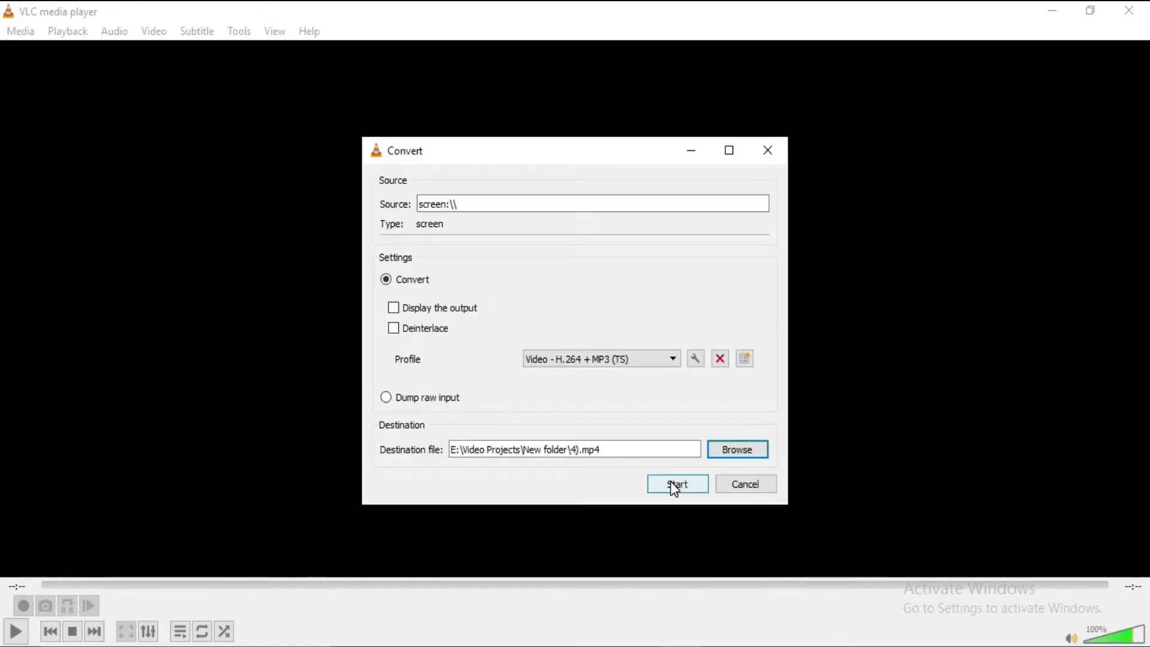
pyautogui.click(673, 485)
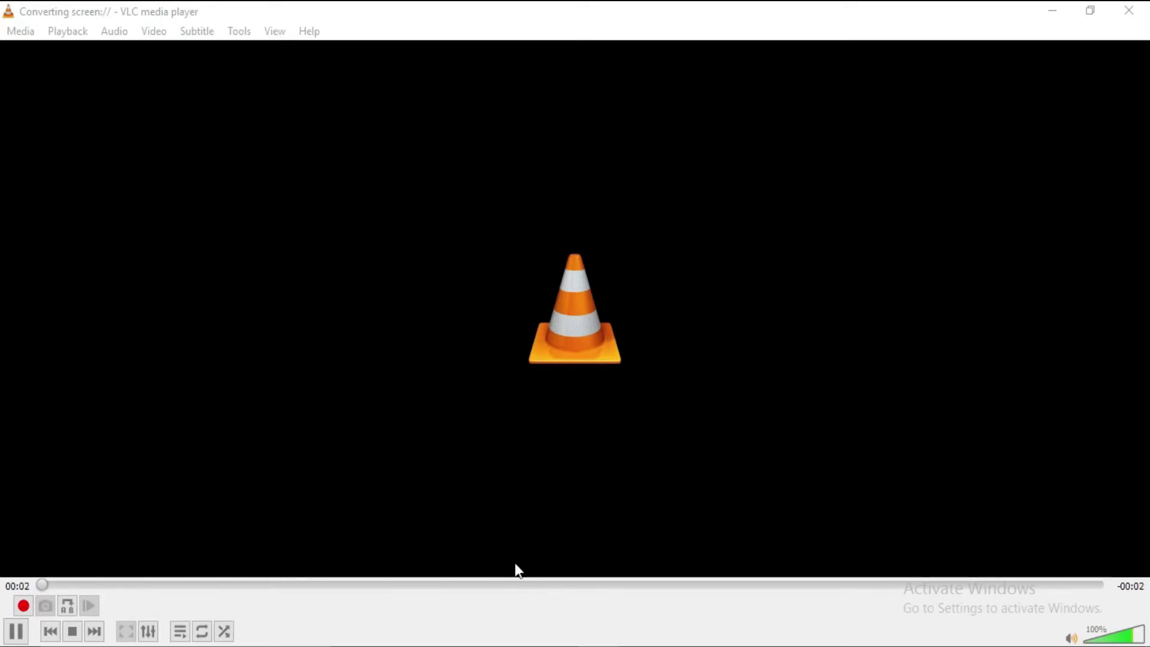
pyautogui.click(72, 631)
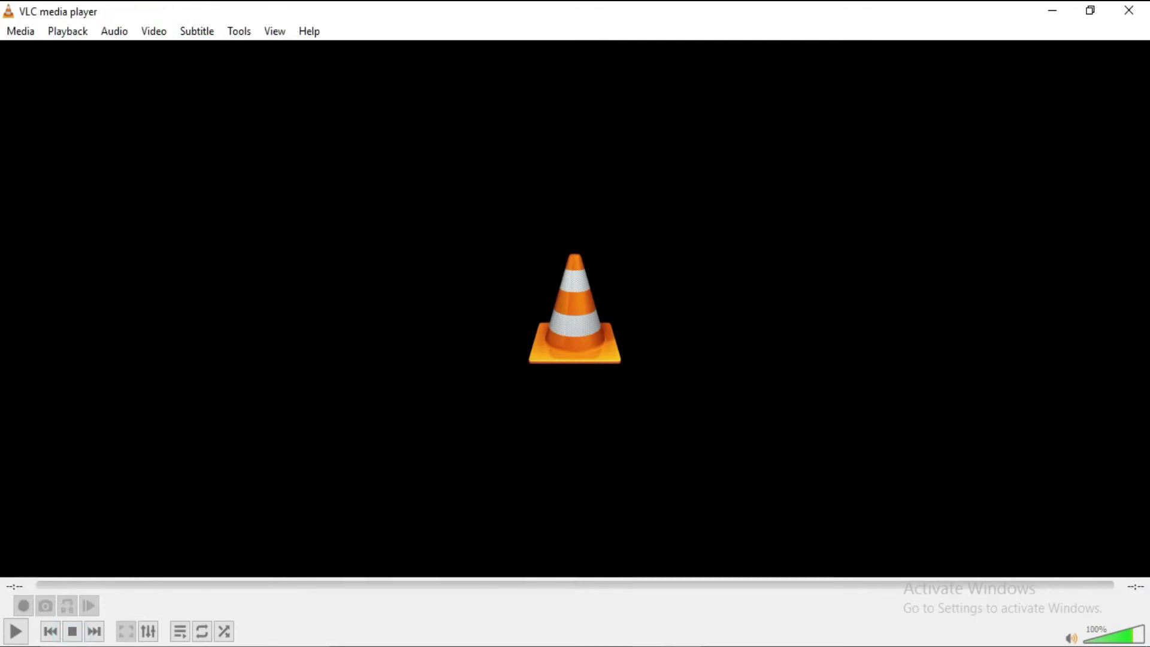
# - Switch to Chrome and copy the web address of the open YouTube video about converting PDF to Word
pyautogui.moveTo(640, 646)
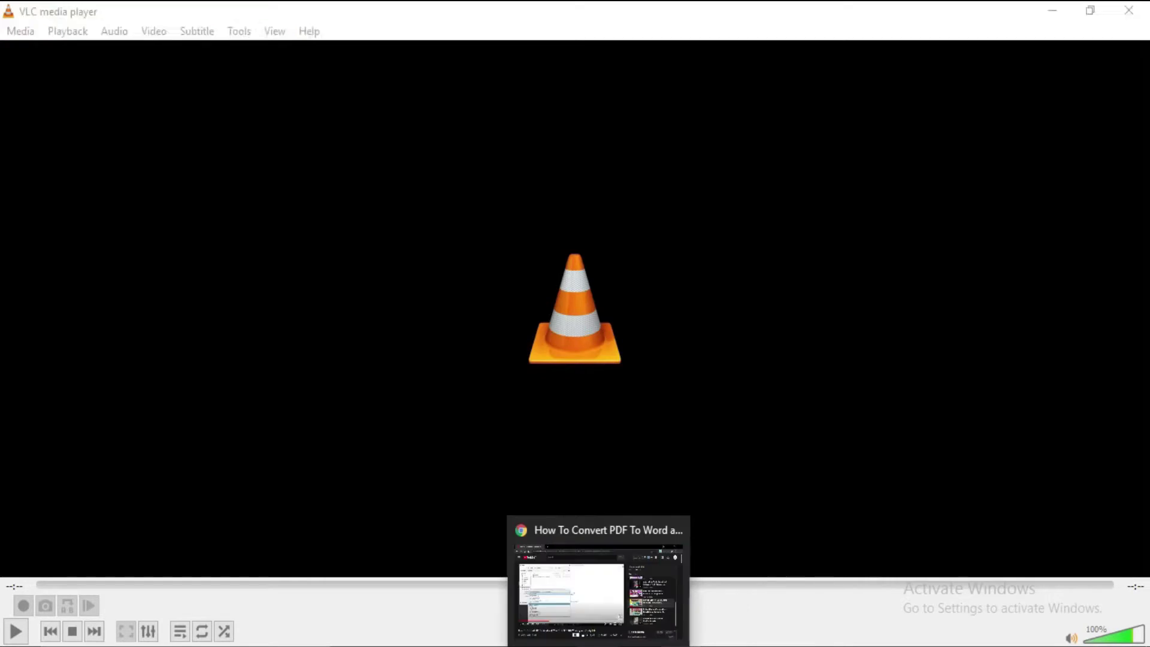
pyautogui.click(599, 590)
pyautogui.scroll(-4, 454, 429)
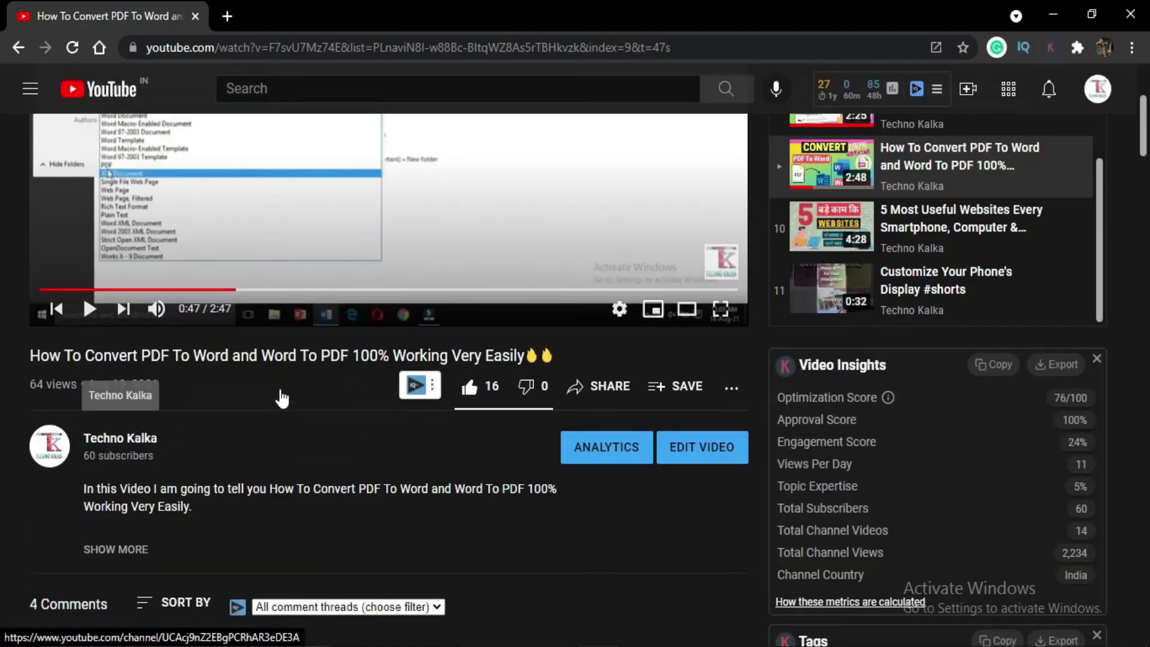
pyautogui.scroll(4, 290, 398)
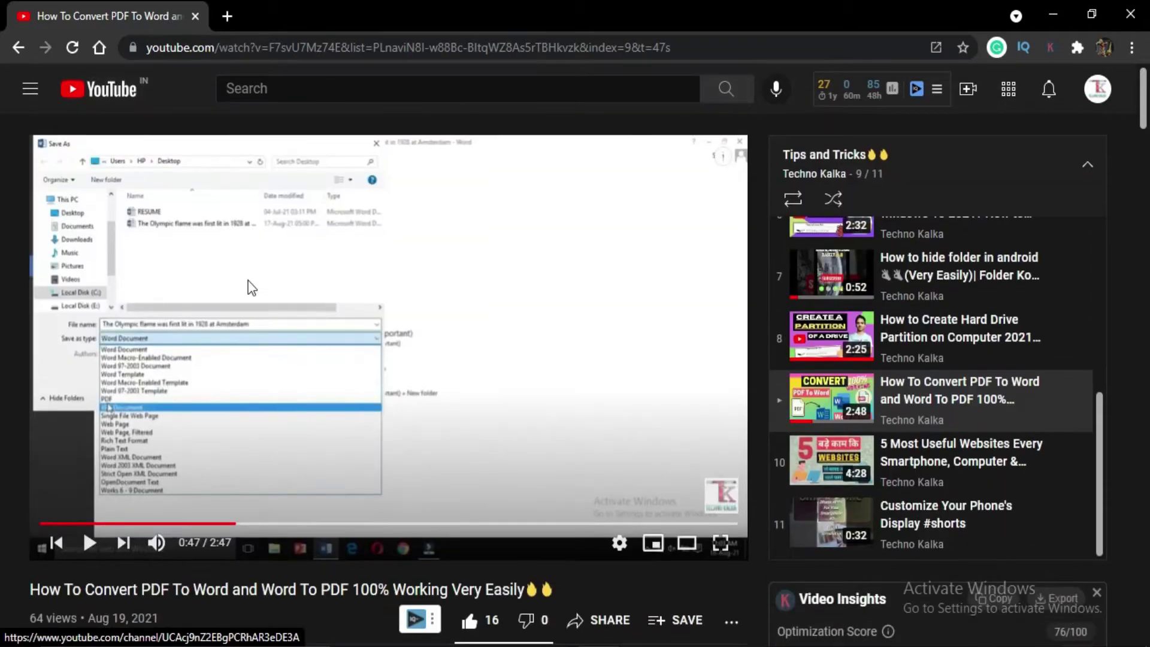
pyautogui.click(304, 47)
pyautogui.hotkey('ctrl', 'c')
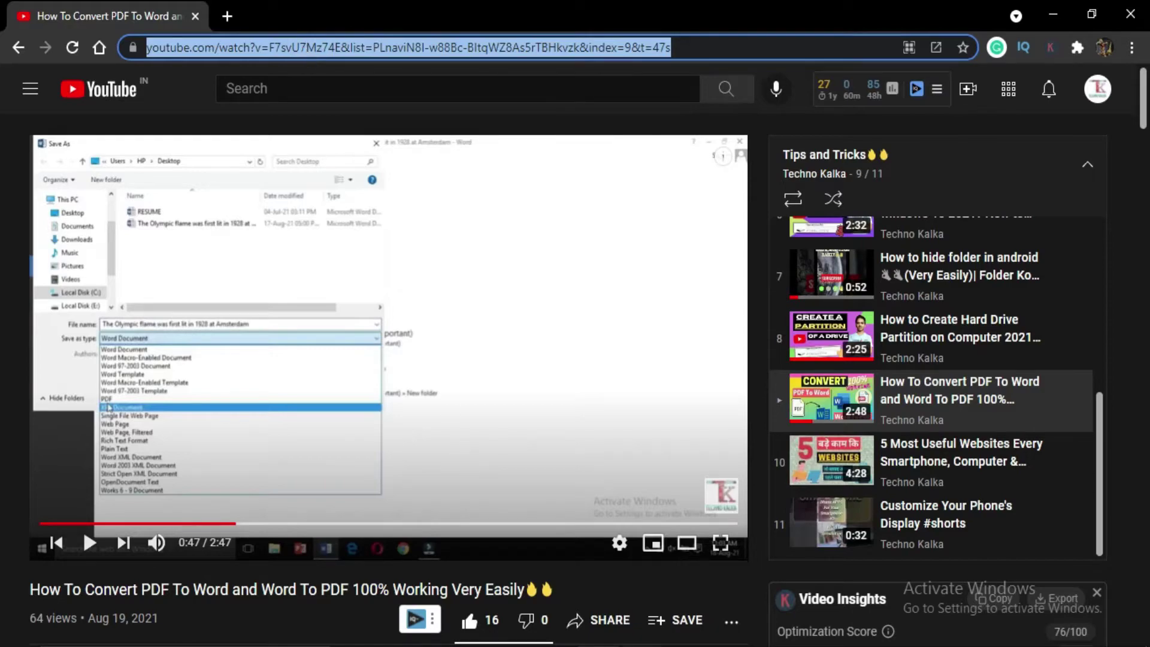
# - Switch back to VLC and play the copied YouTube address as a network stream
pyautogui.hotkey('alt', 'Tab')
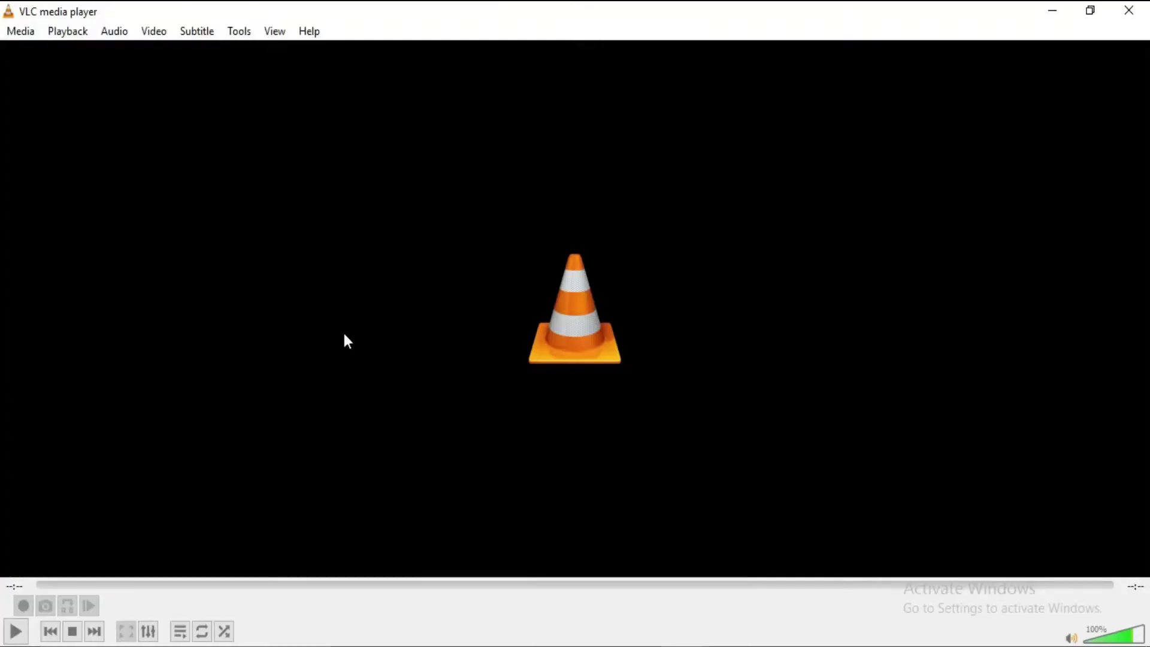
pyautogui.click(21, 37)
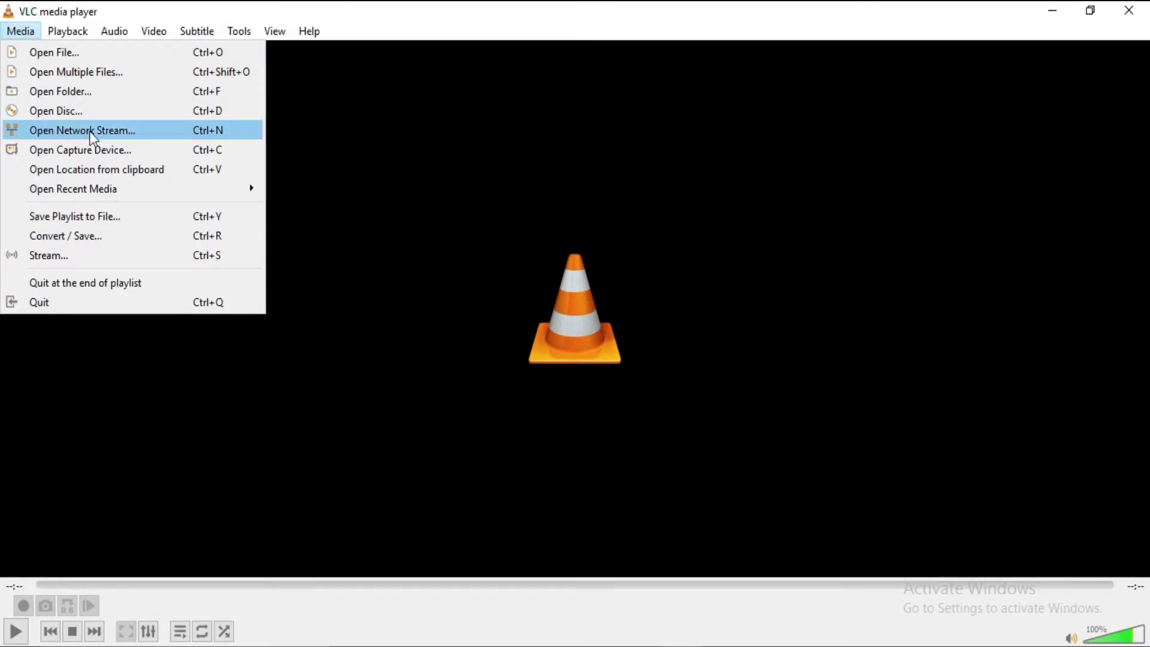
pyautogui.click(169, 127)
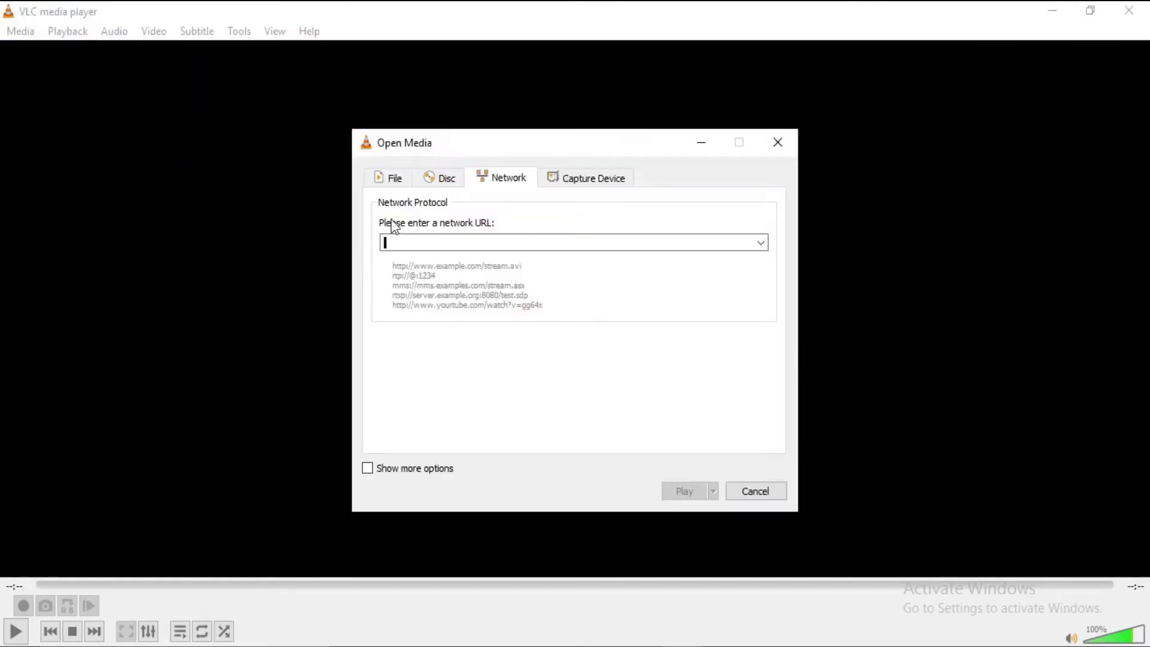
pyautogui.hotkey('ctrl', 'v')
pyautogui.click(714, 491)
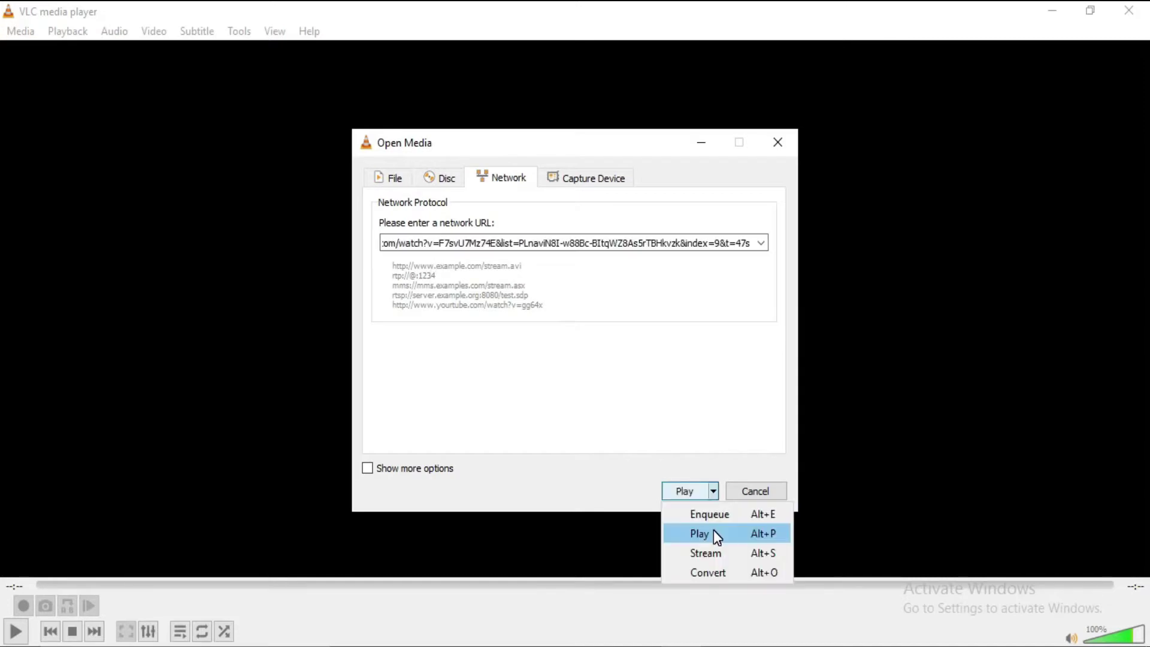
pyautogui.click(713, 531)
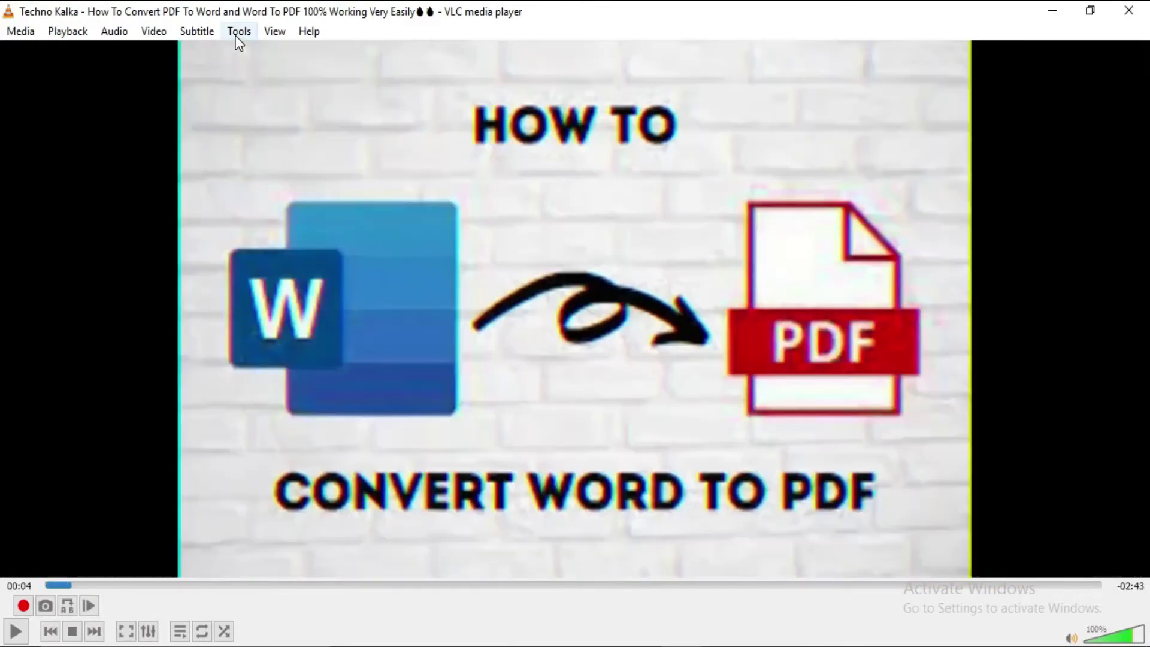
# - Open the codec information of the playing stream and copy its full location address
pyautogui.click(239, 33)
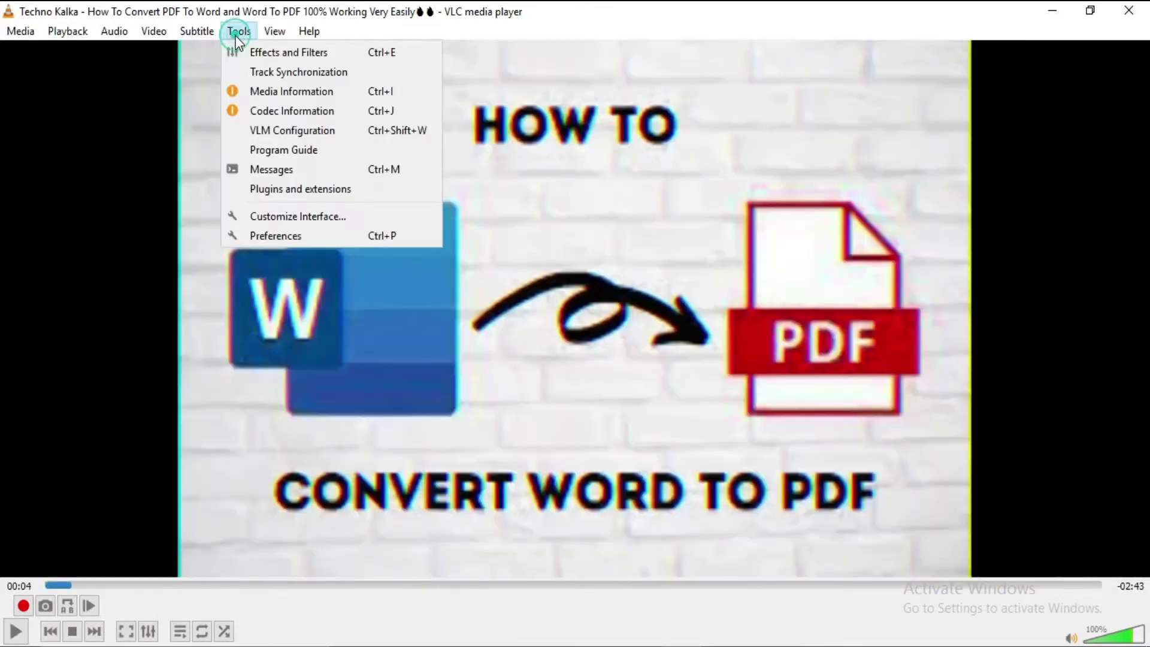
pyautogui.click(331, 113)
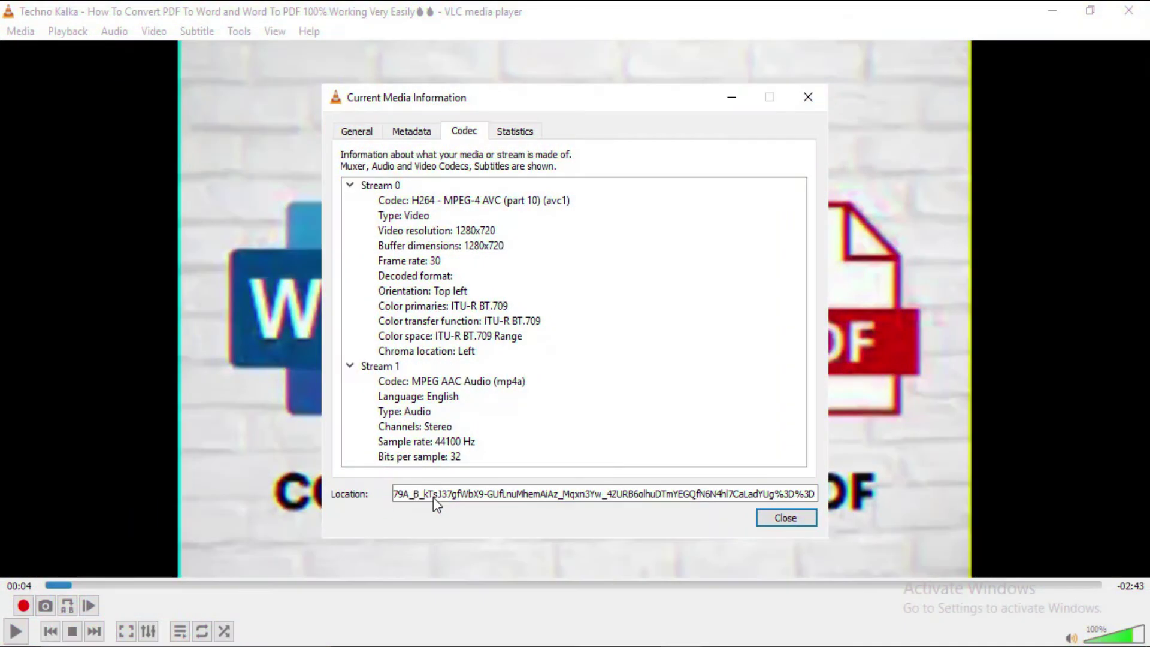
pyautogui.click(435, 495)
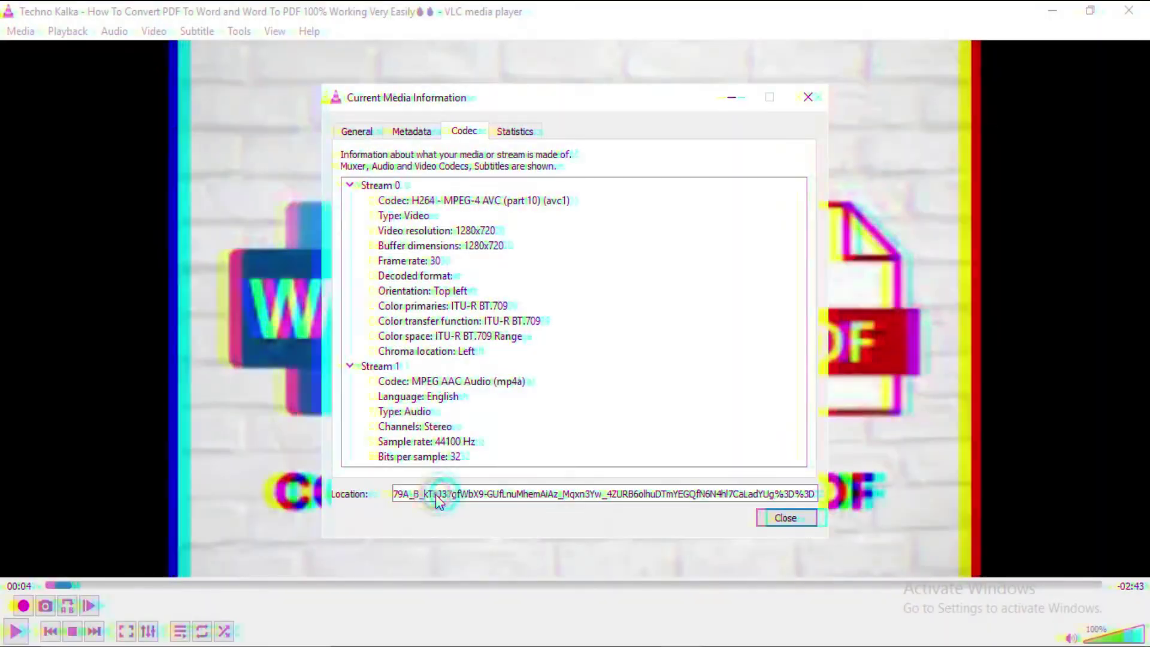
pyautogui.hotkey('ctrl', 'a')
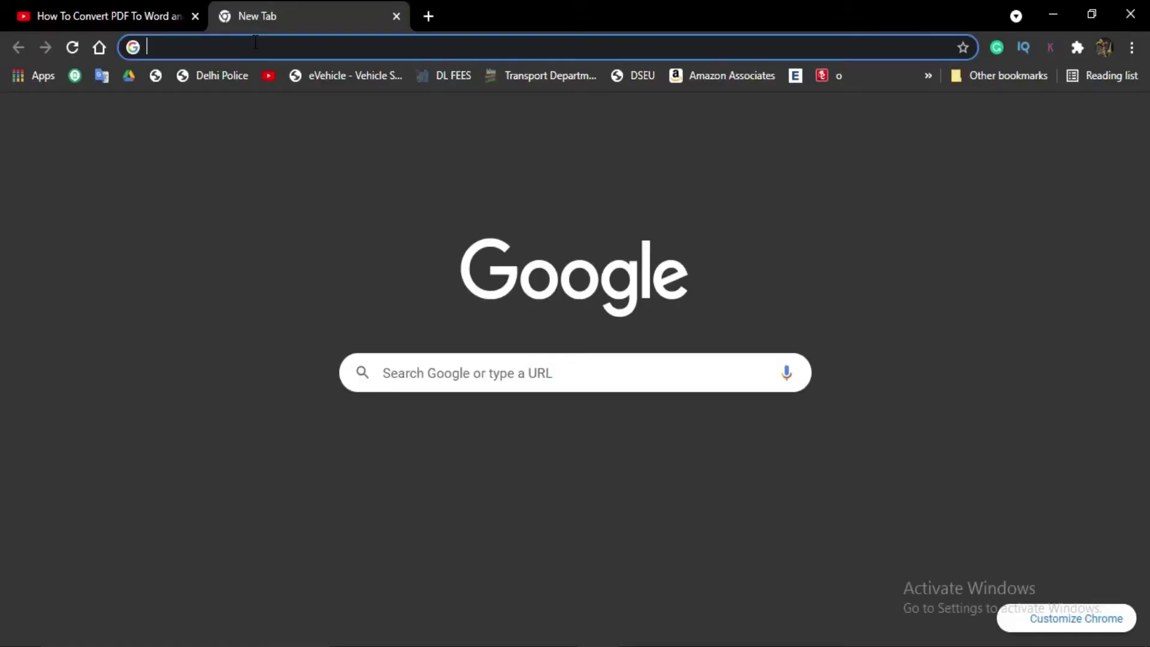
# - Load the copied stream location in a new Chrome tab and download the video
pyautogui.hotkey('ctrl', 'v')
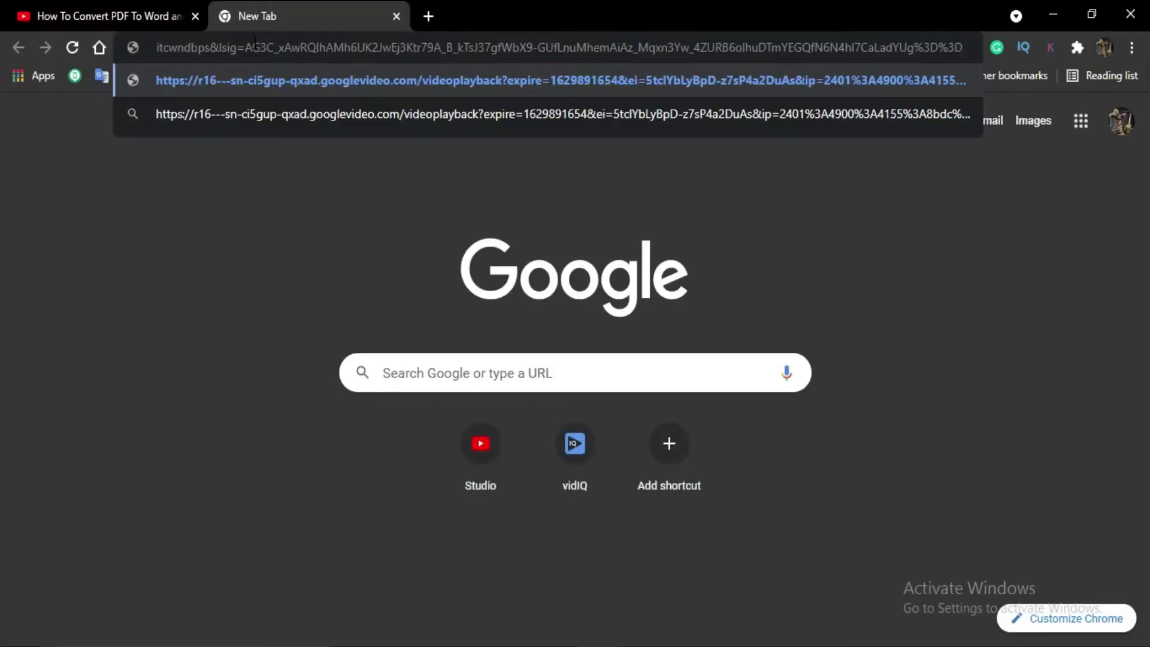
pyautogui.press('Return')
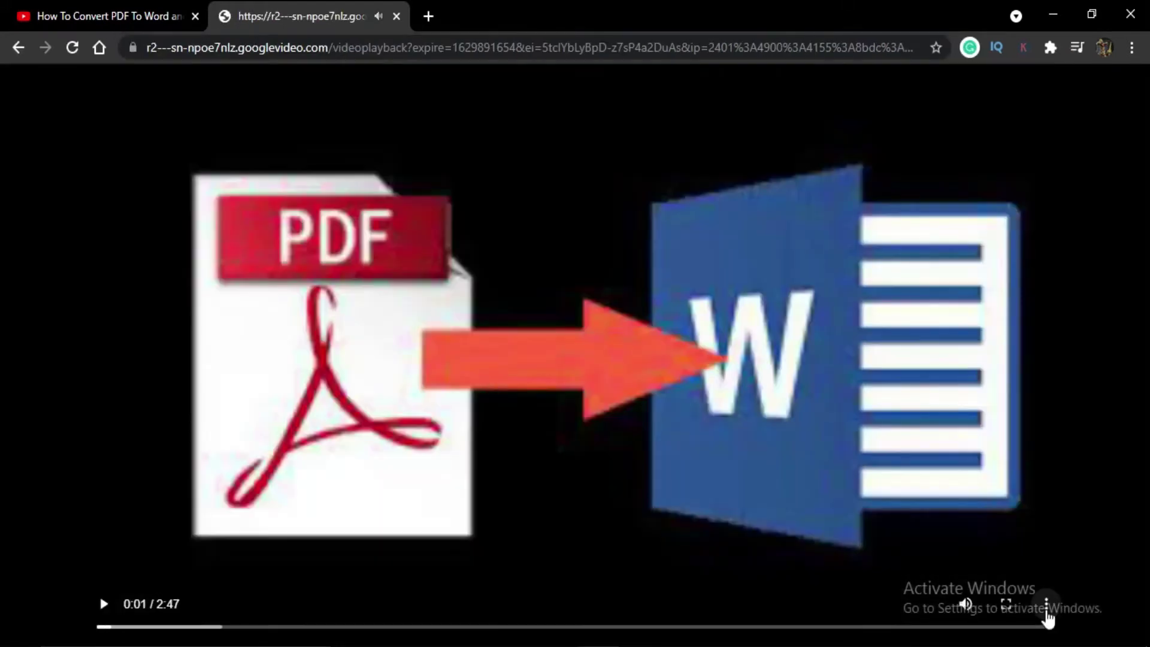
pyautogui.click(1046, 606)
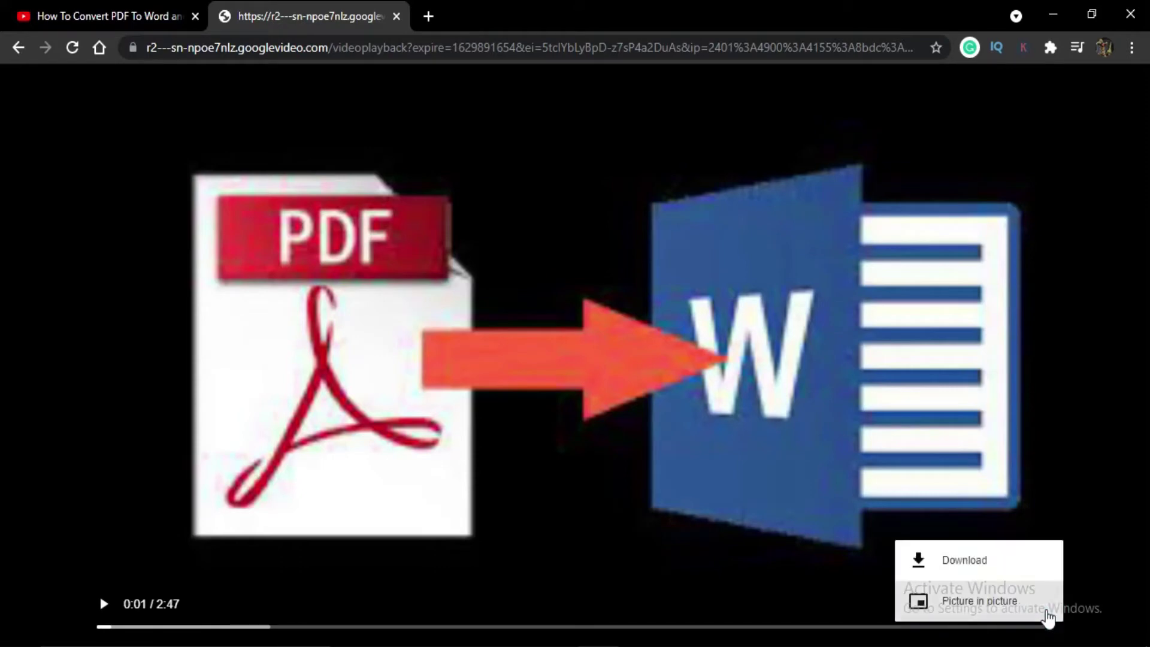
pyautogui.click(999, 566)
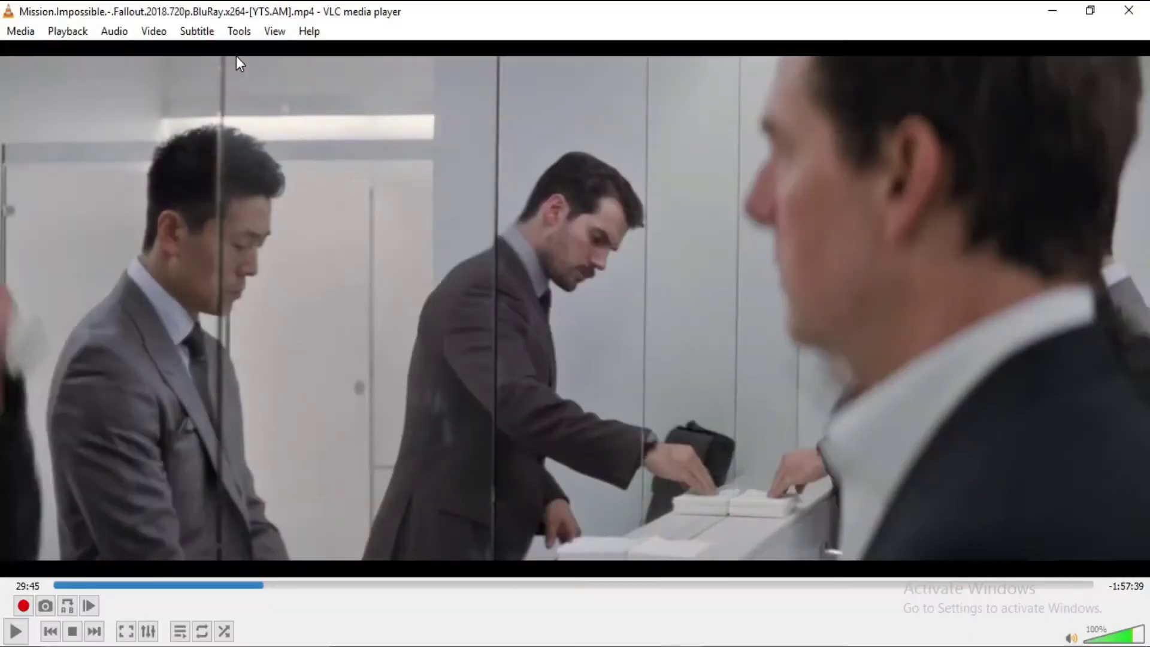
# - Search English subtitles by hash in VLSub for the open film and download Mission.Impossible.Fallout.2018.720p.WEB-DL.H264.AC3-EVO.srt
pyautogui.click(214, 35)
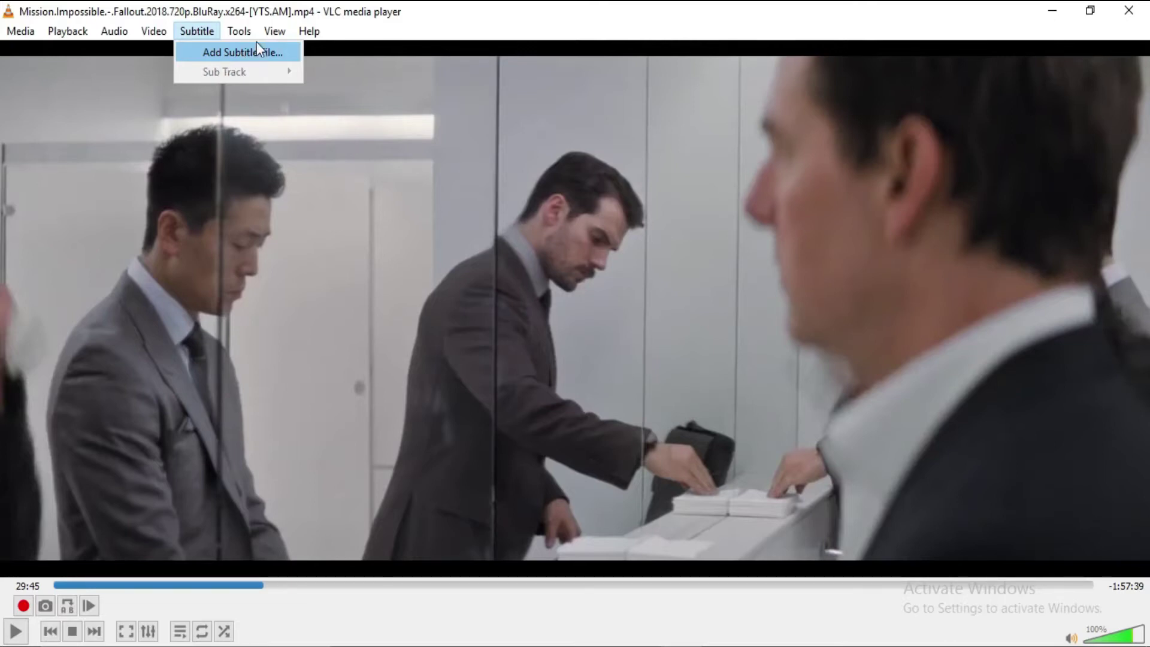
pyautogui.moveTo(273, 35)
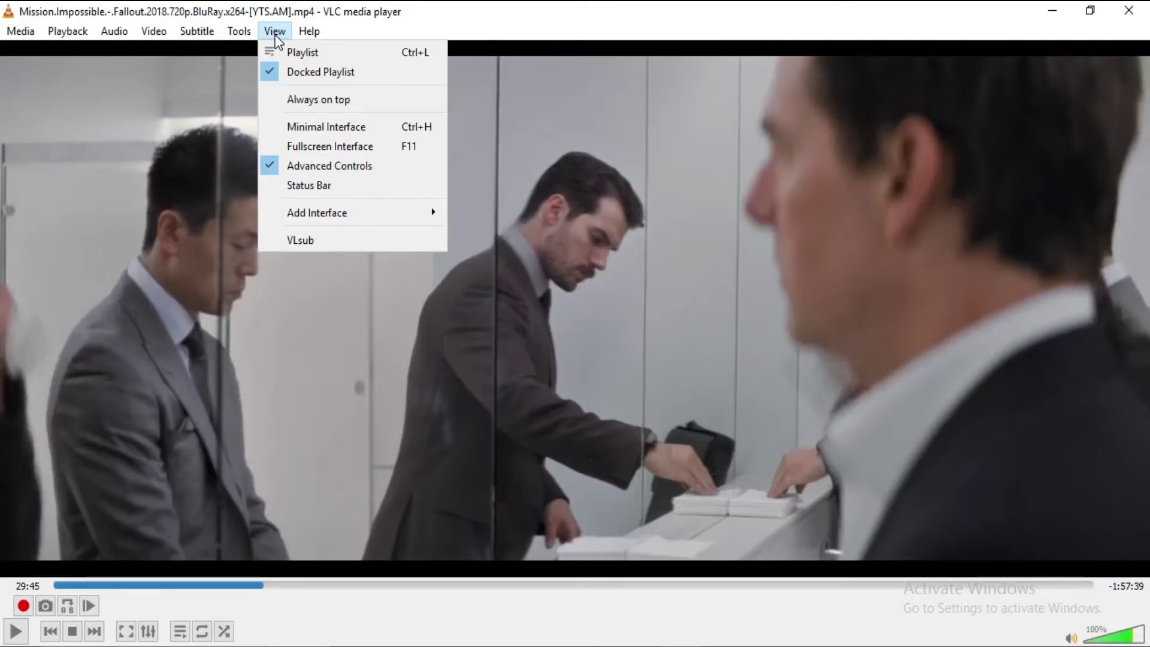
pyautogui.click(336, 242)
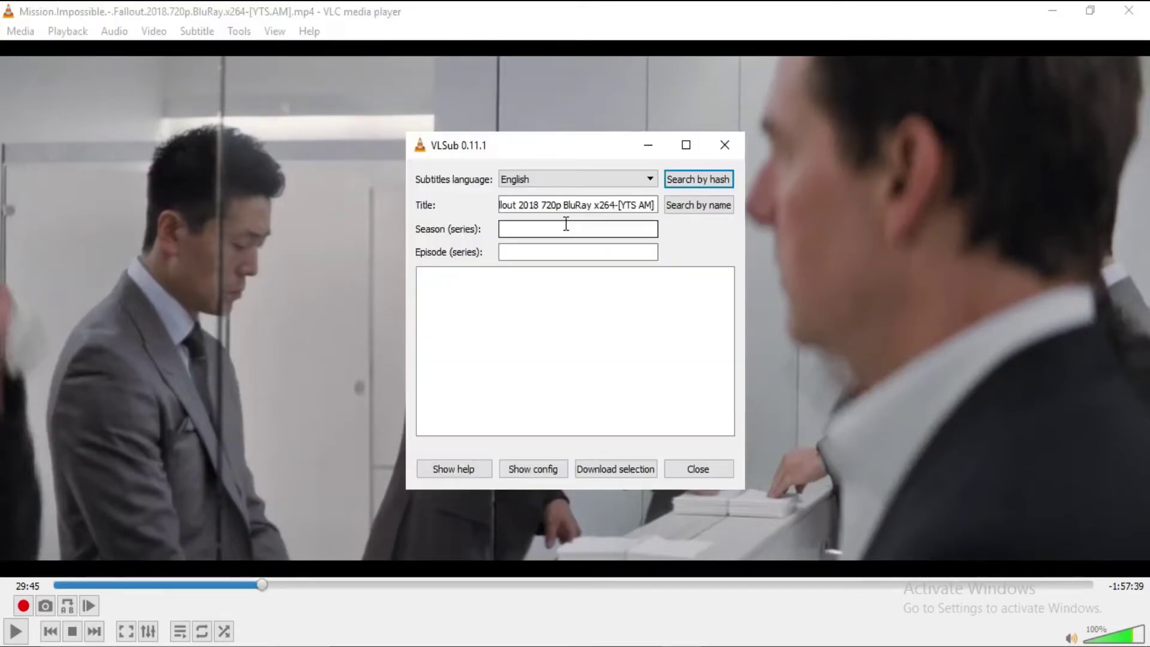
pyautogui.click(698, 183)
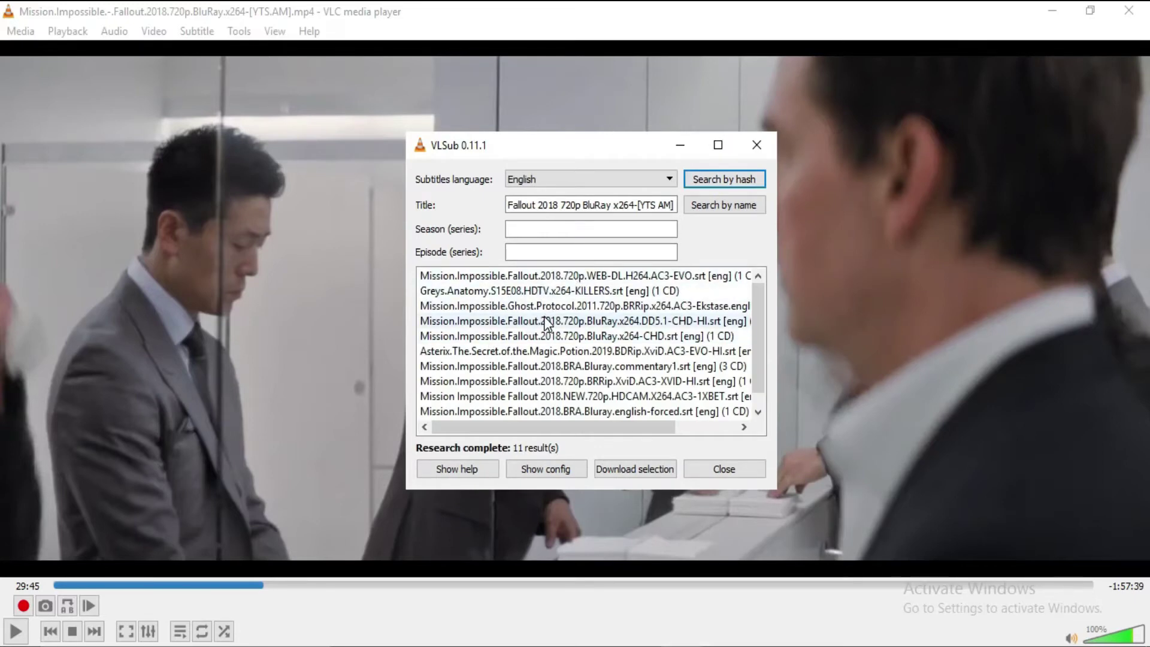
pyautogui.click(541, 275)
pyautogui.click(641, 473)
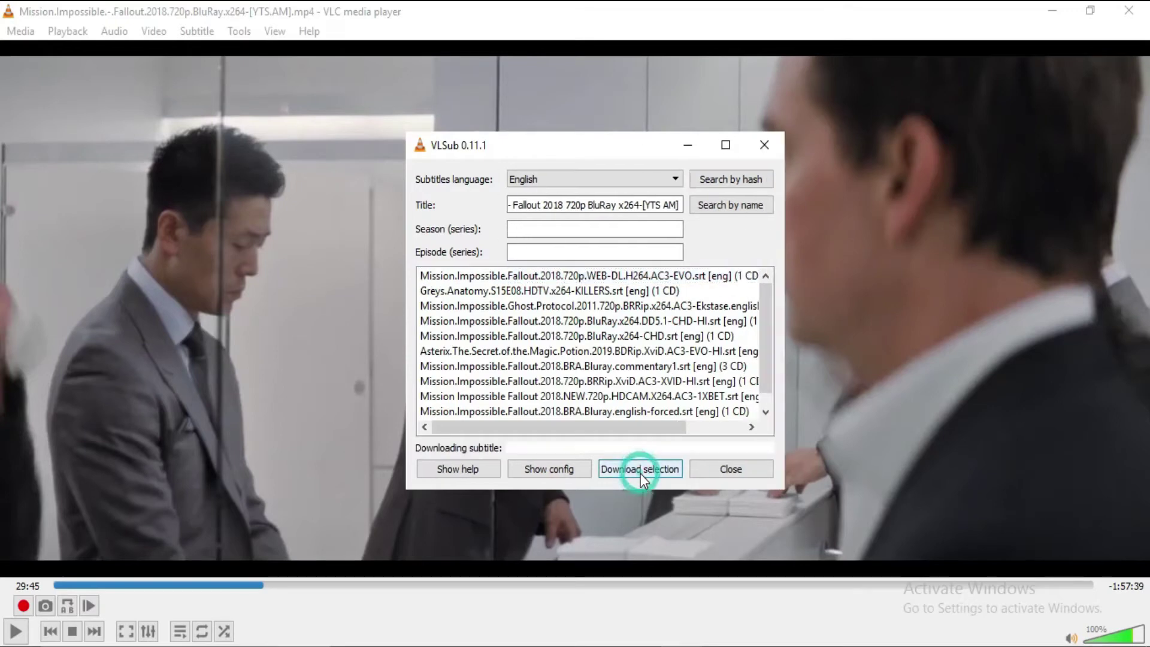
# - Close the subtitle search and play the film briefly from 38:32 to check the downloaded subtitles
pyautogui.click(721, 468)
pyautogui.click(323, 586)
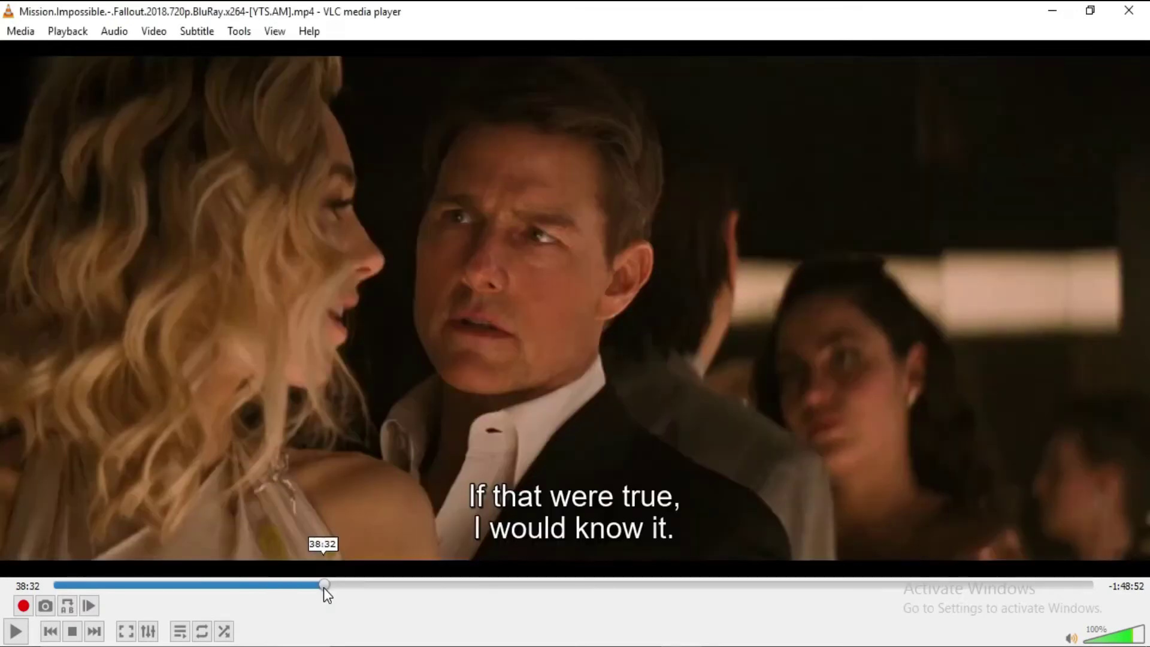
pyautogui.press('space')
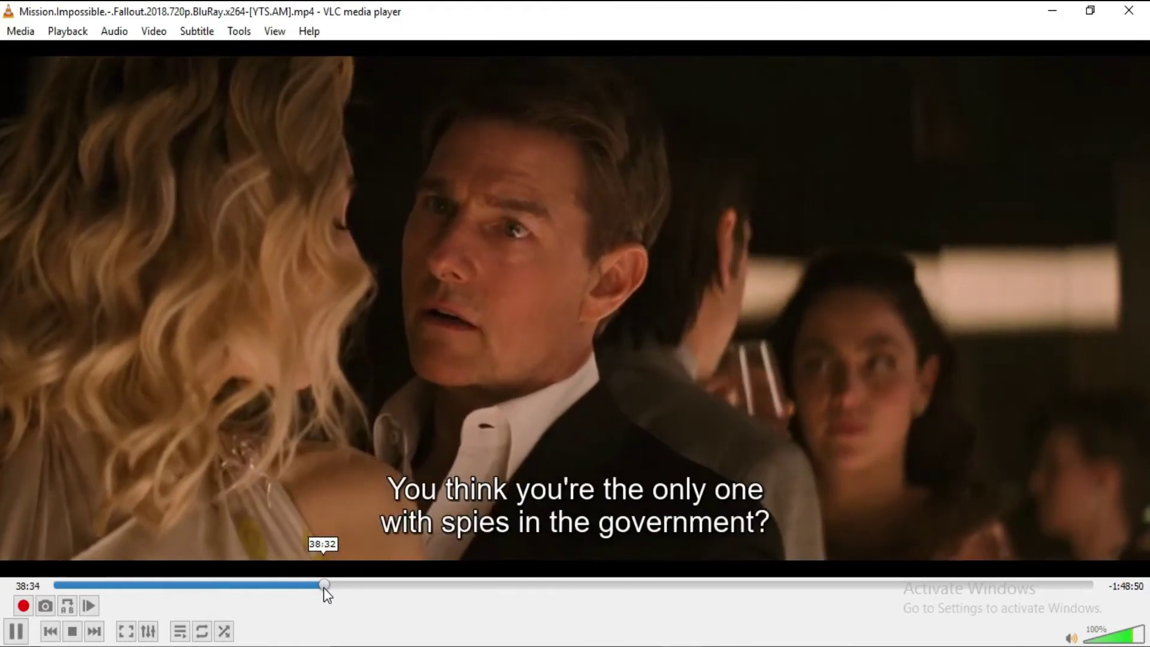
pyautogui.press('space')
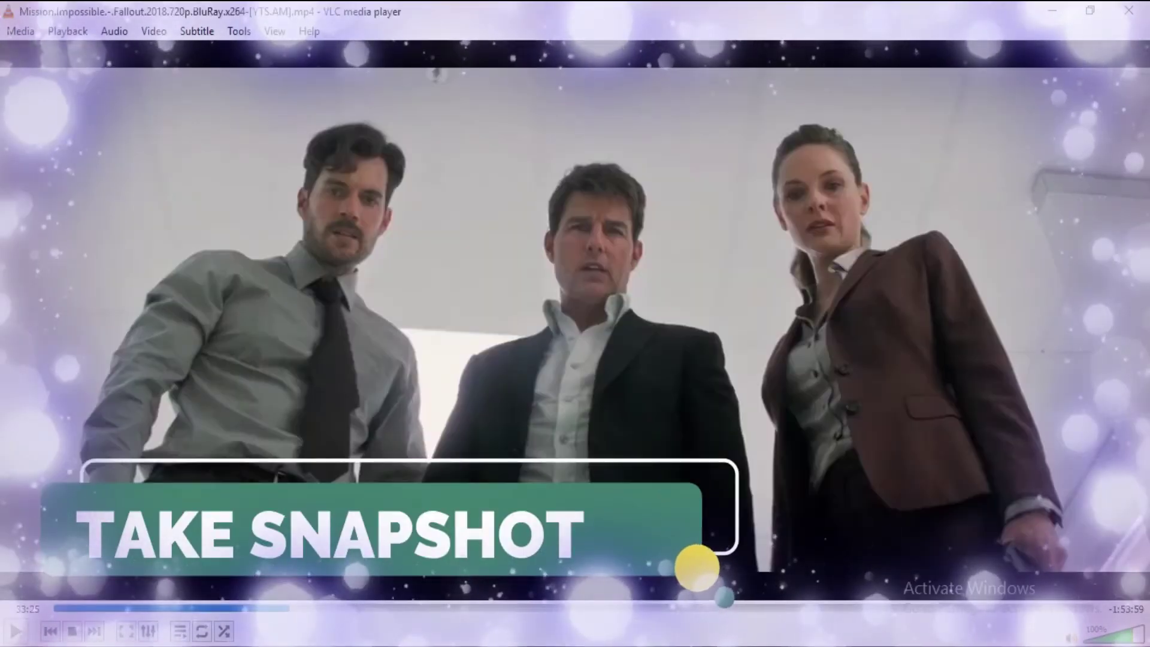
# - Show the advanced controls, take a snapshot of the film frame at 33:25 and stop playback
pyautogui.click(275, 31)
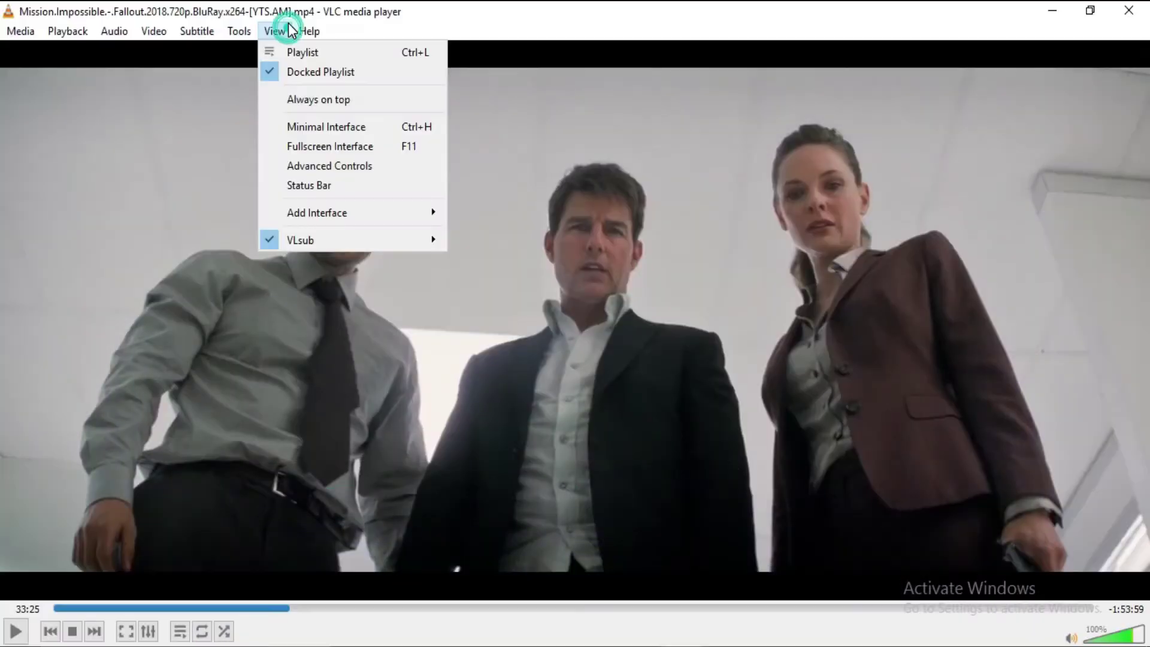
pyautogui.click(319, 161)
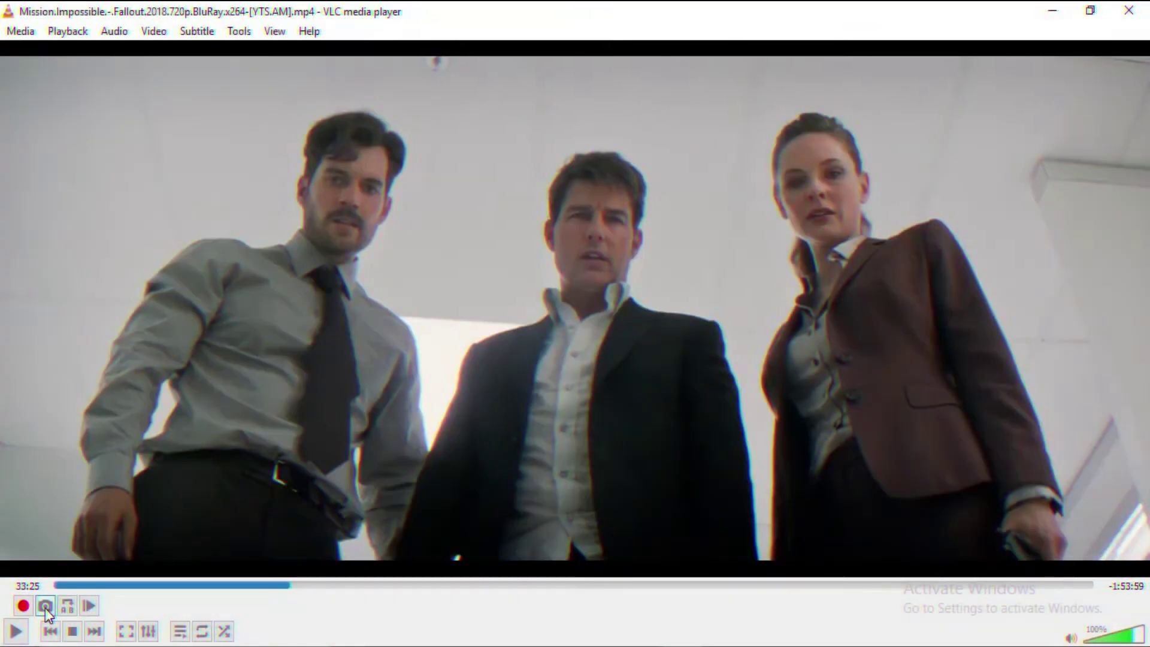
pyautogui.click(45, 606)
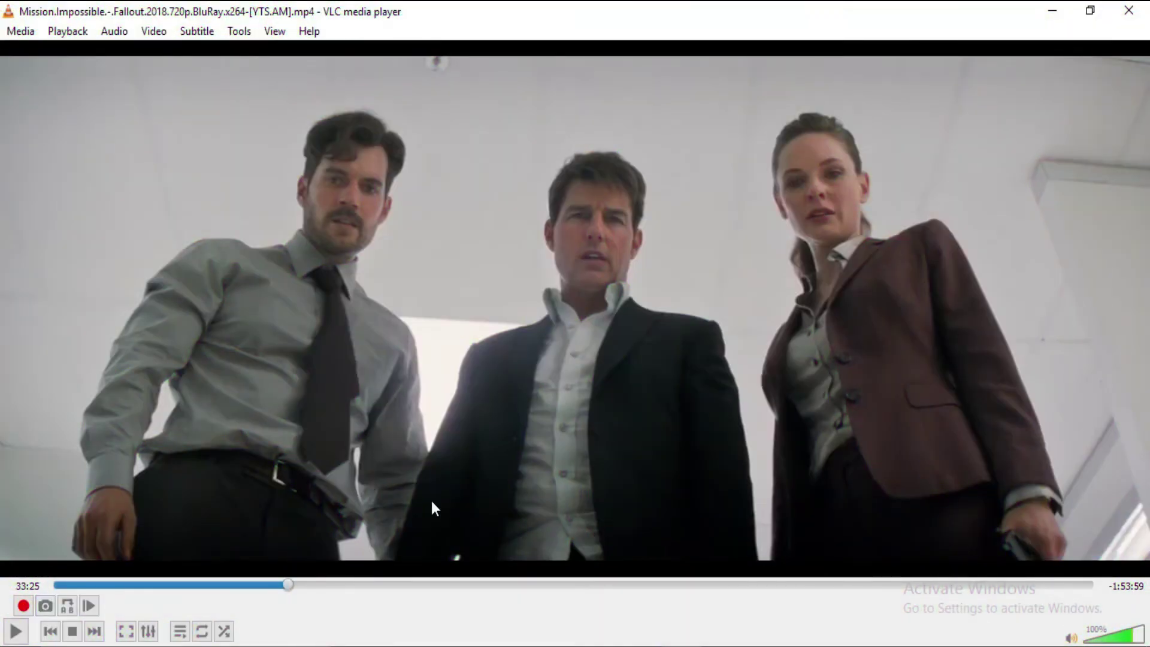
pyautogui.press('s')
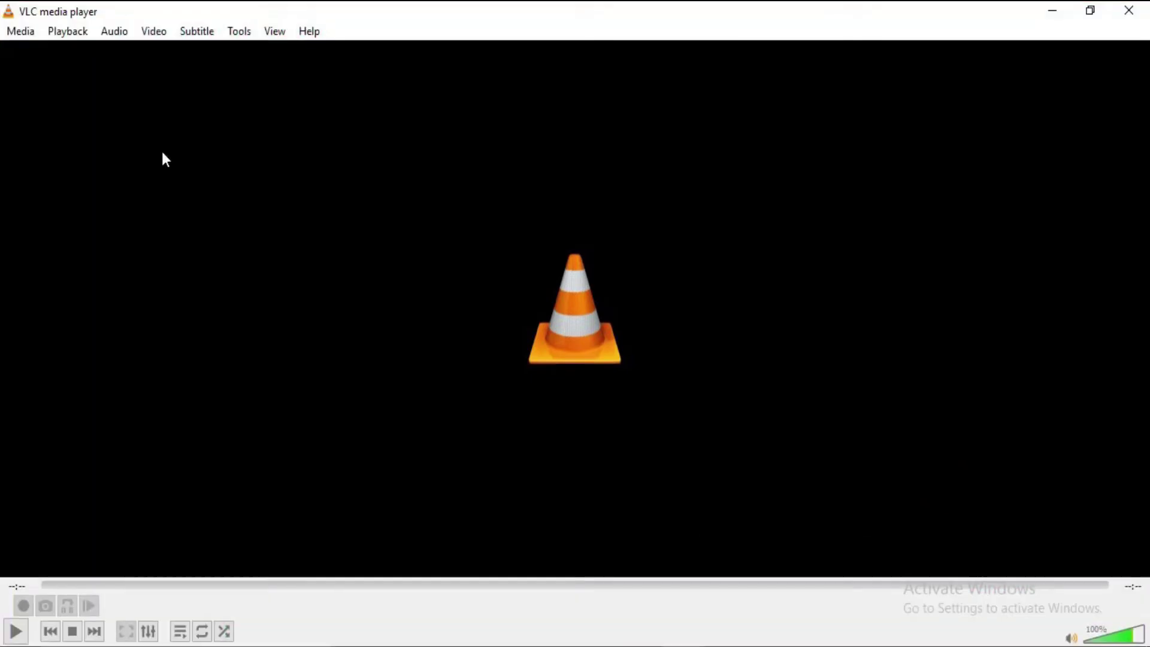
# - Add the recorded Mission Impossible Fallout clip from the Videos folder as the source for a file conversion
pyautogui.click(18, 35)
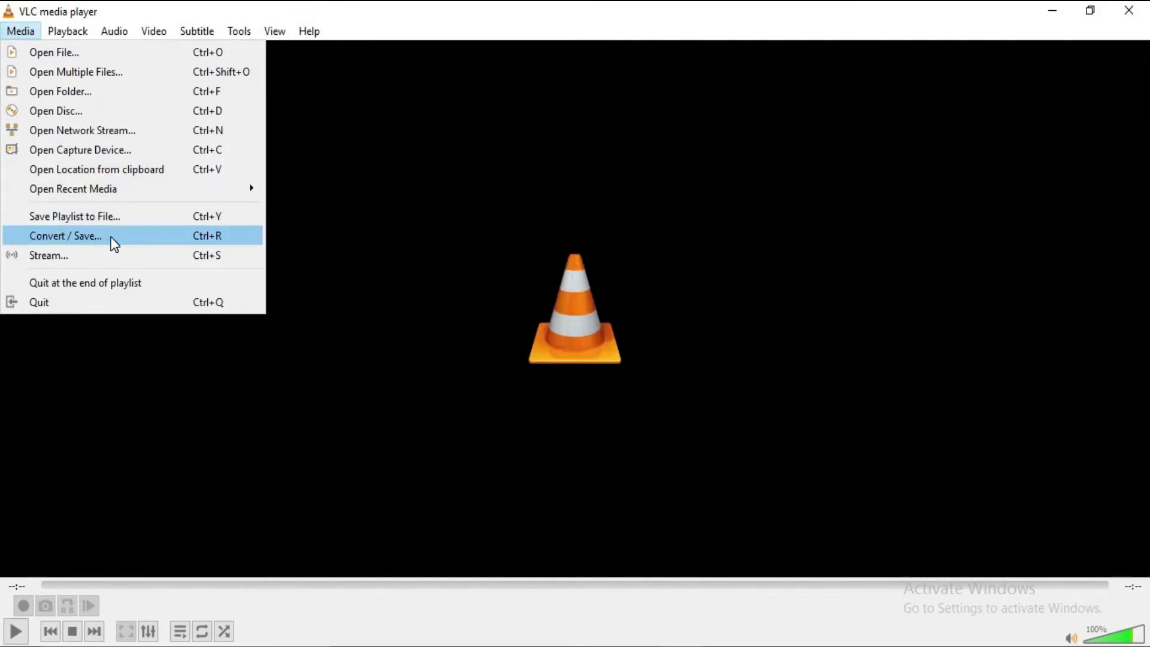
pyautogui.click(113, 239)
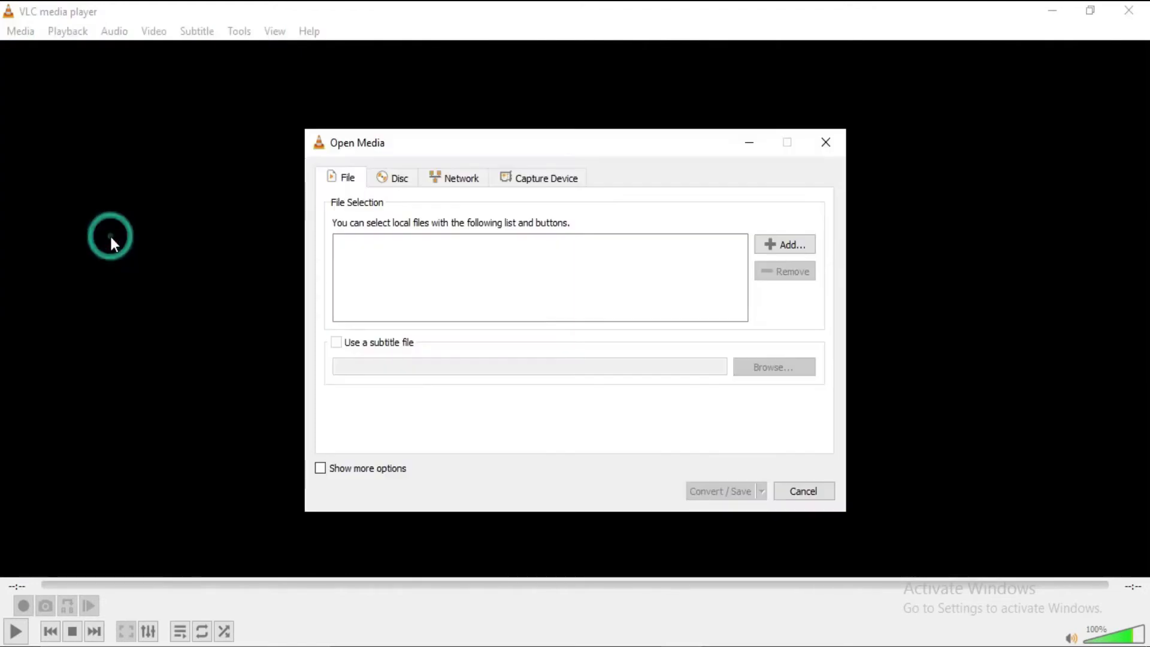
pyautogui.click(795, 251)
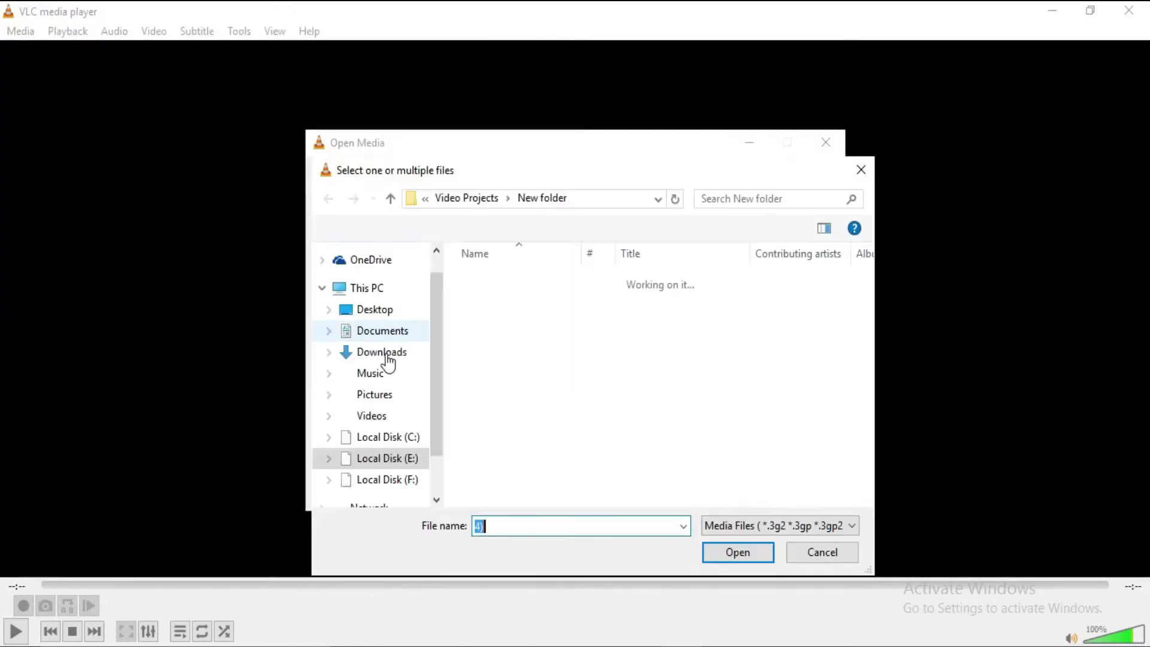
pyautogui.click(392, 416)
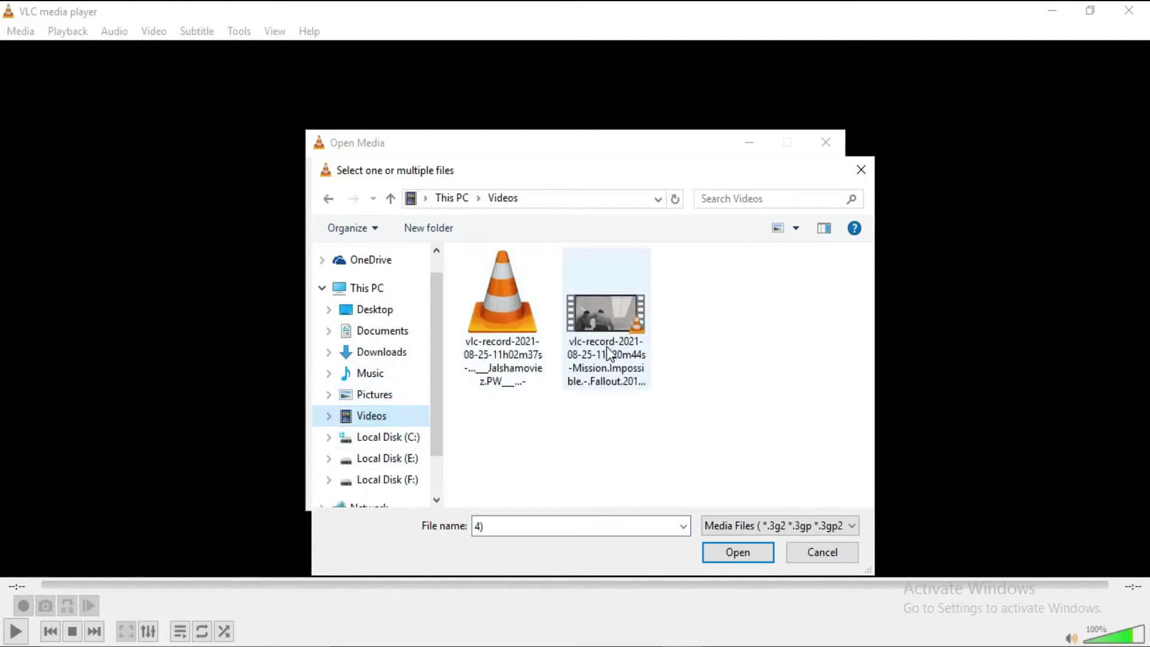
pyautogui.doubleClick(602, 347)
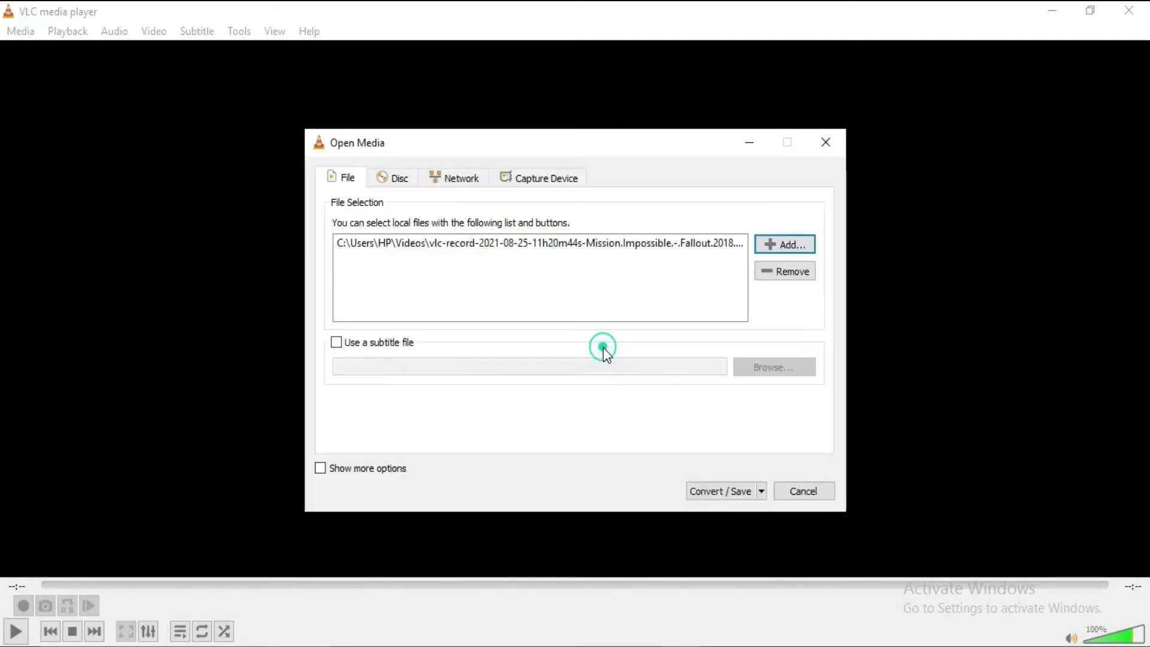
pyautogui.click(763, 492)
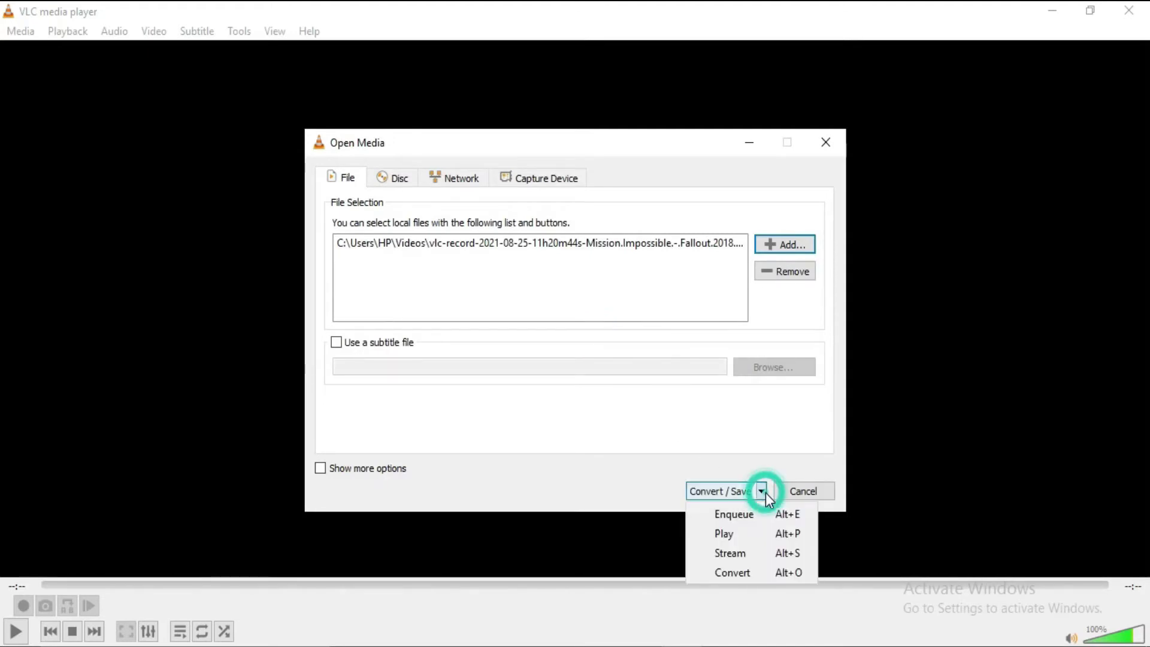
pyautogui.click(745, 573)
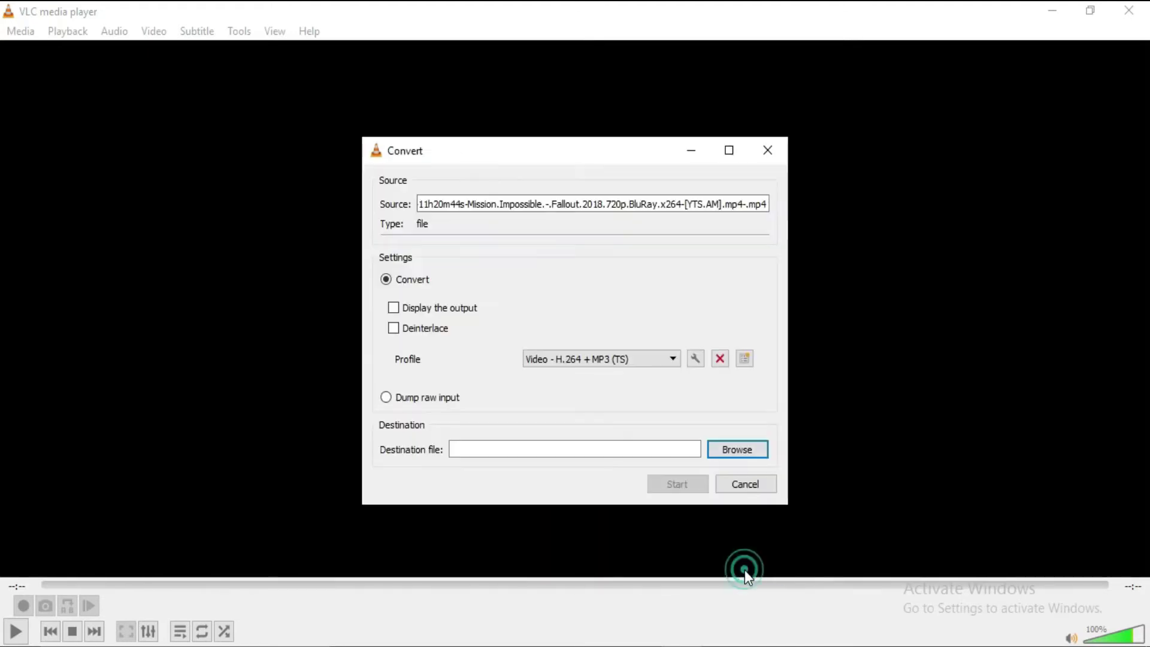
# - Convert the clip with the Video - H.265 + MP3 (MP4) profile, saving the output file to the Desktop
pyautogui.click(670, 359)
pyautogui.click(599, 373)
pyautogui.click(740, 450)
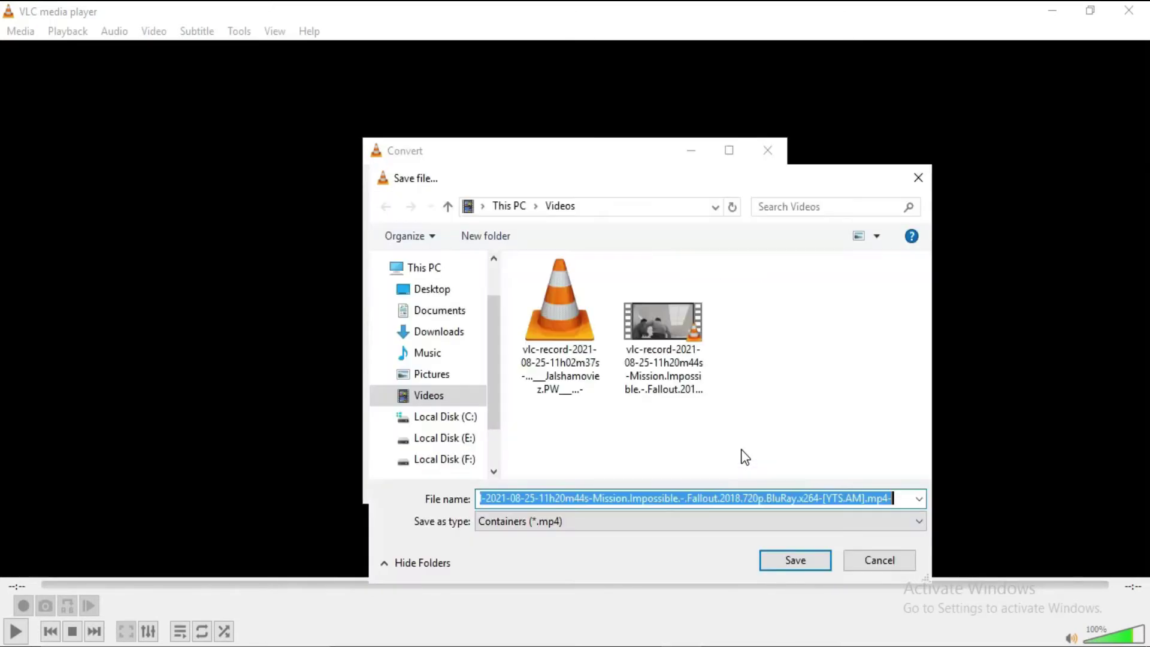
pyautogui.click(432, 289)
pyautogui.click(784, 561)
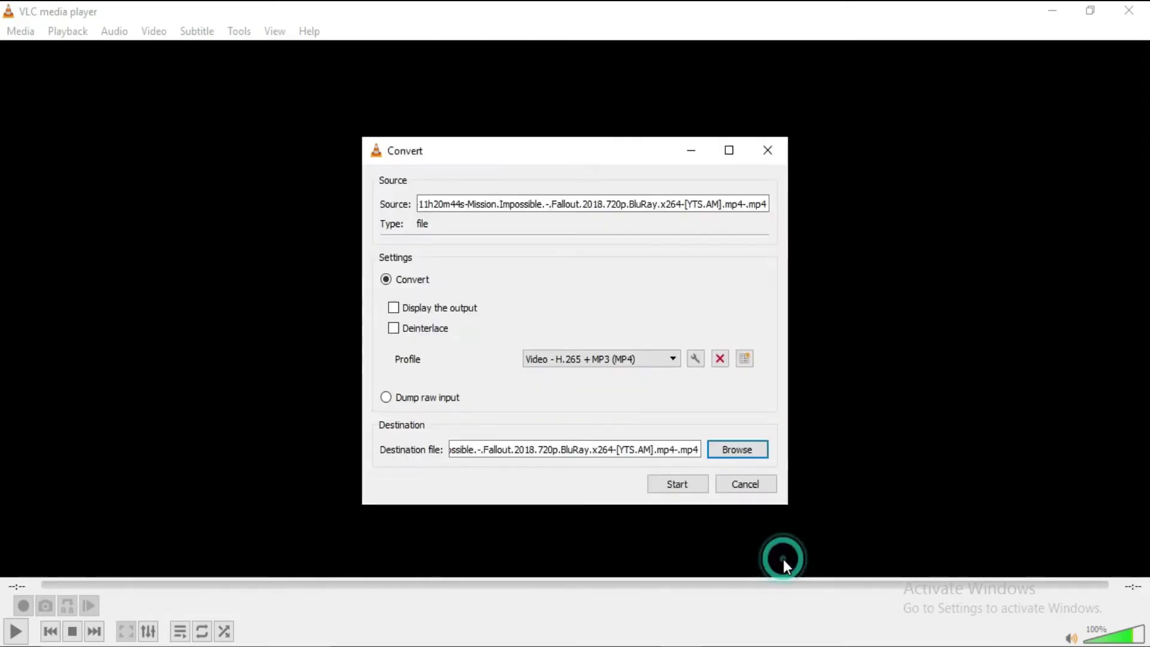
pyautogui.click(678, 487)
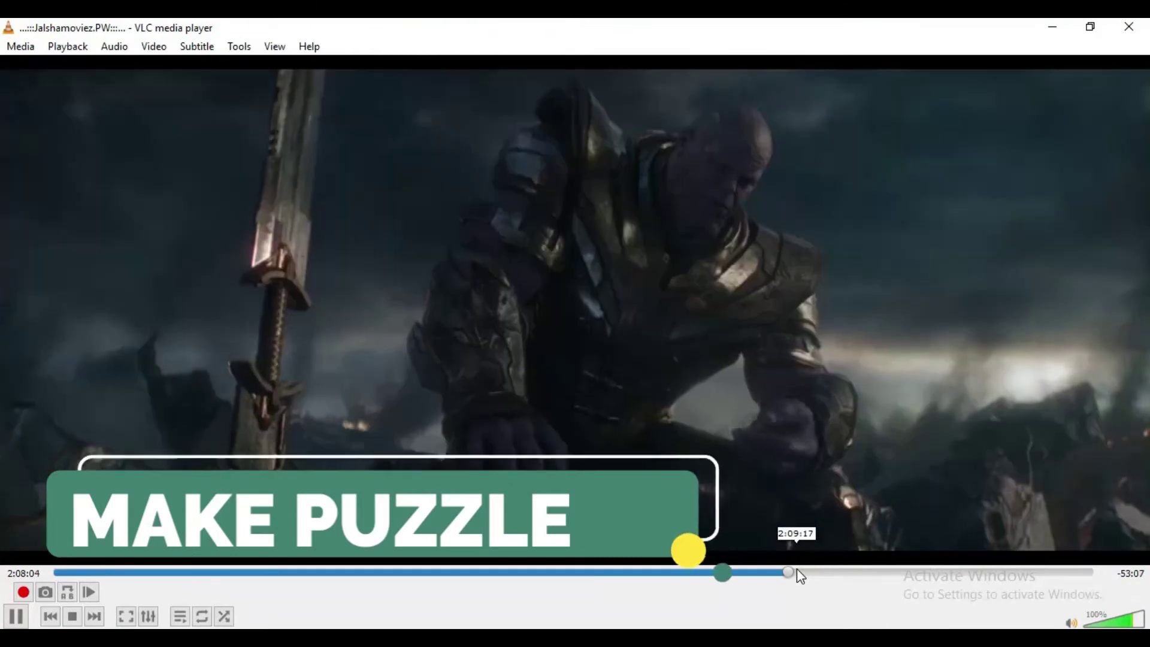
# - Pause the film and enable the puzzle game video effect with 4 rows and 4 columns
pyautogui.press('space')
pyautogui.press('space')
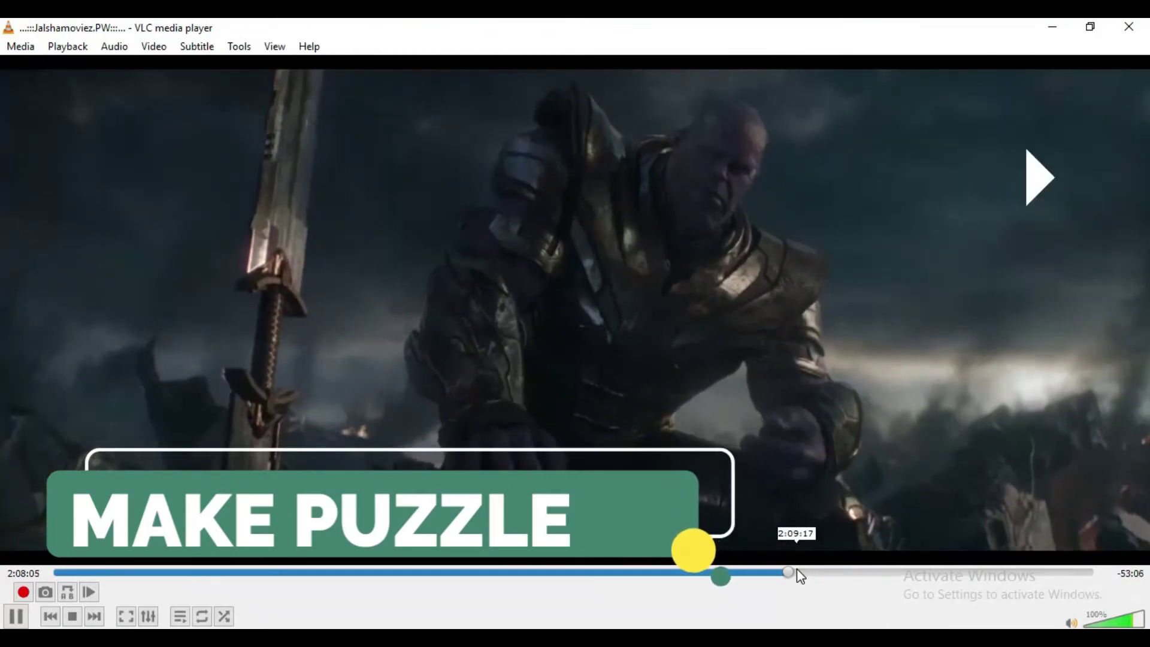
pyautogui.press('space')
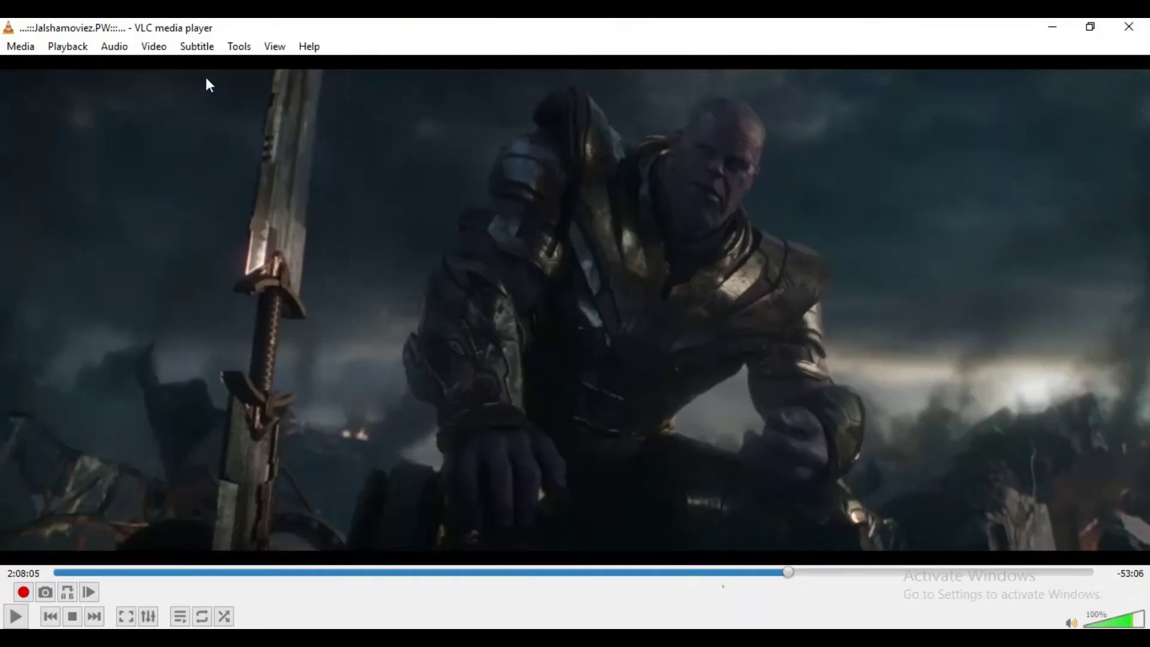
pyautogui.click(246, 49)
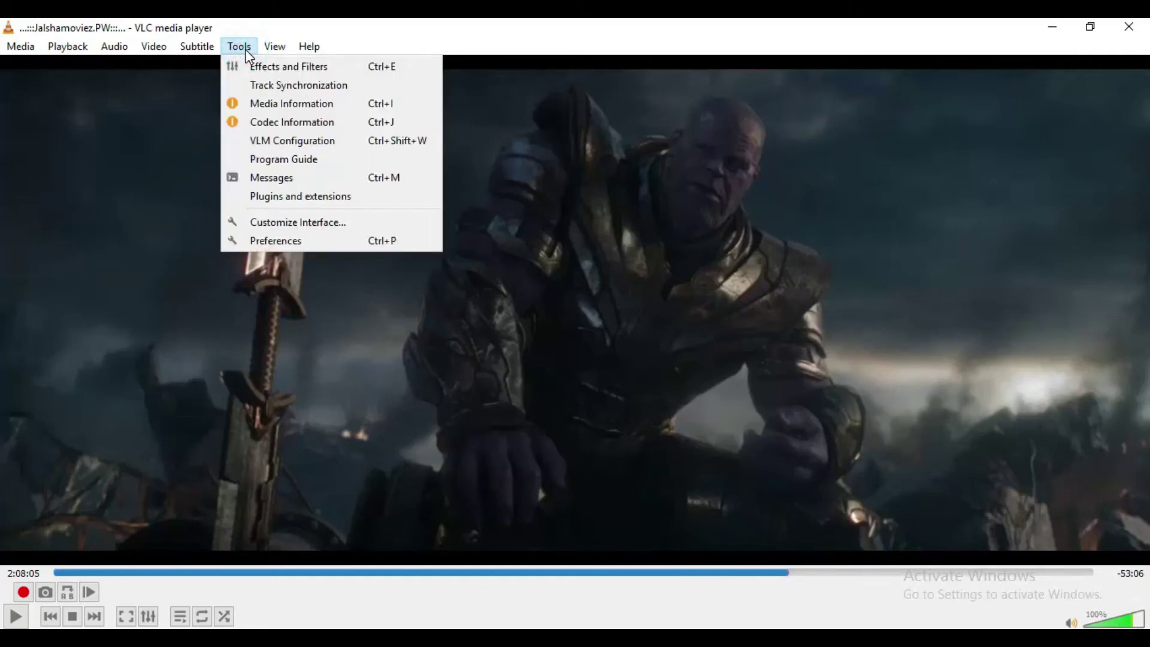
pyautogui.click(322, 67)
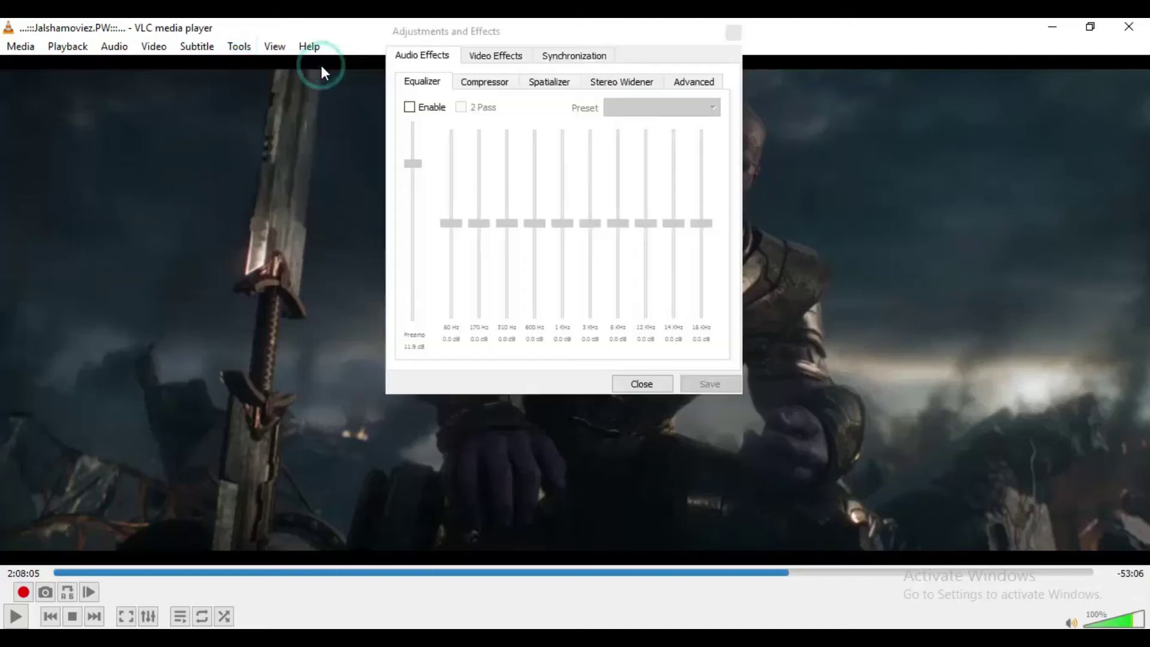
pyautogui.click(477, 60)
pyautogui.click(578, 85)
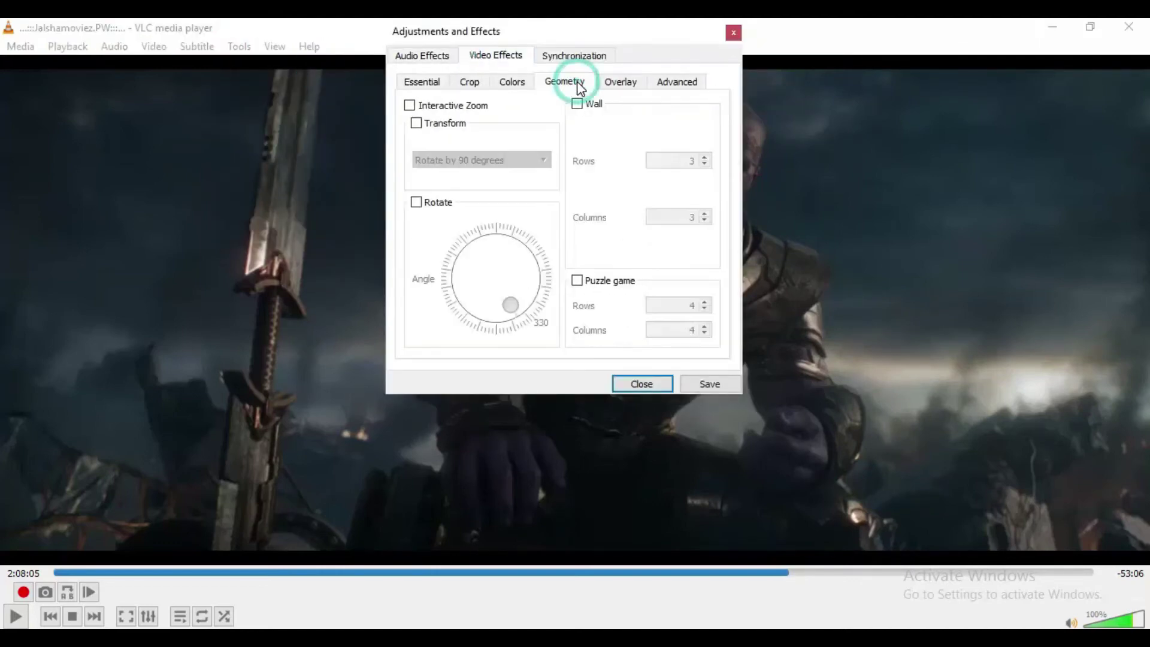
pyautogui.click(579, 282)
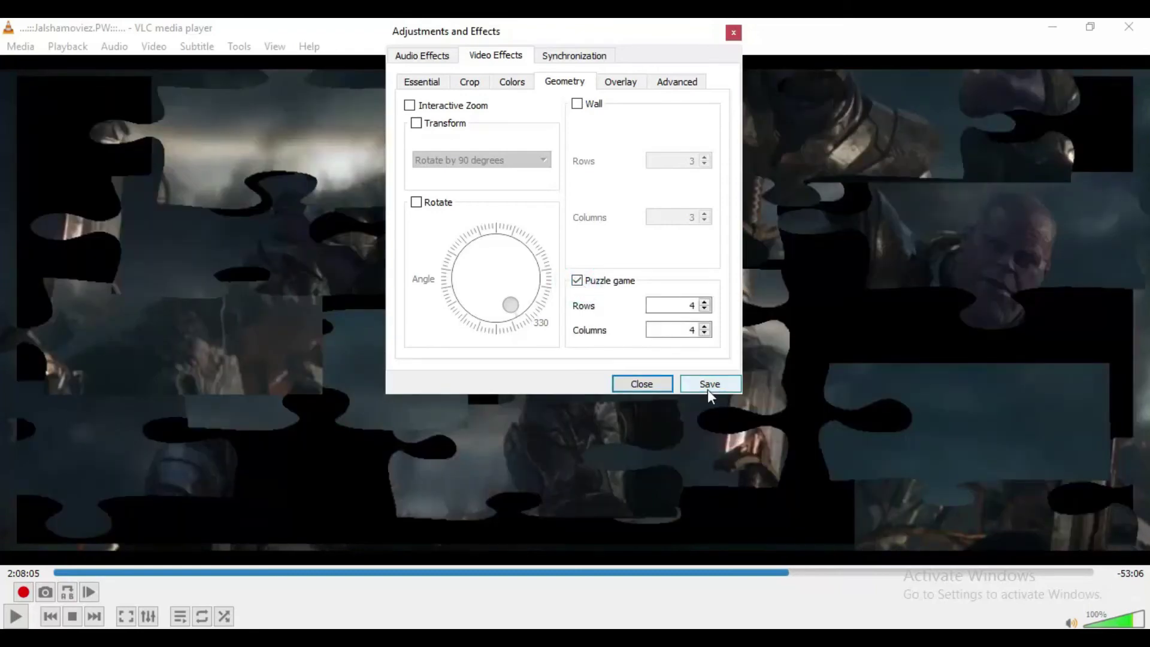
pyautogui.click(639, 386)
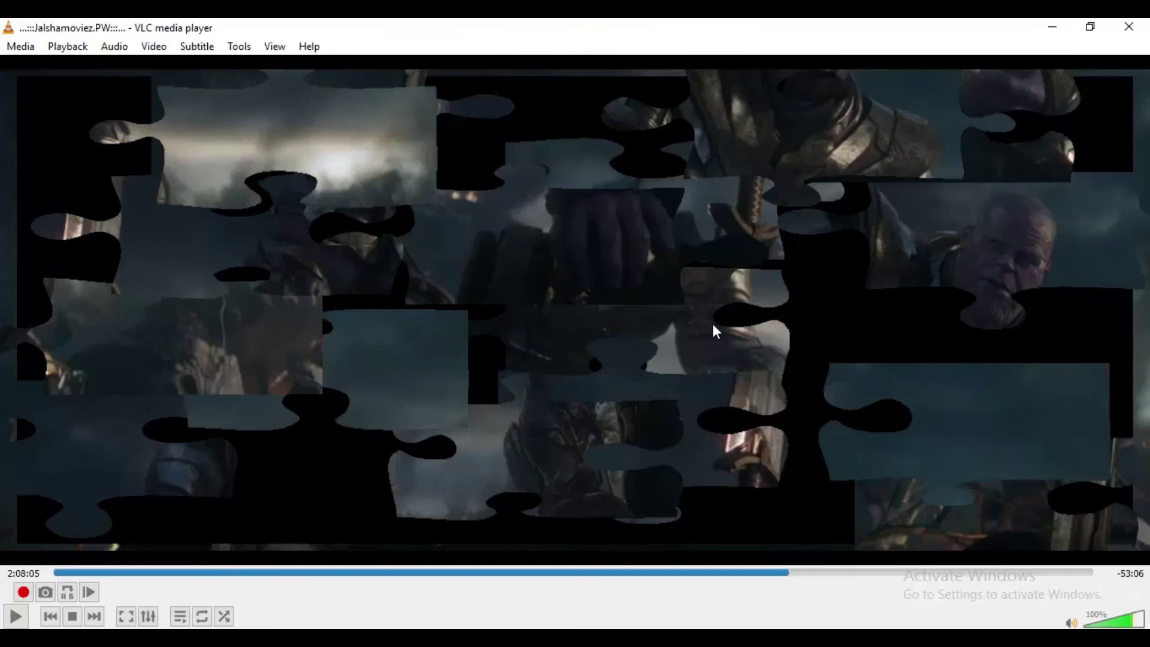
# - Move two puzzle pieces from the middle of the picture, one to the right and one downward
pyautogui.moveTo(714, 327); pyautogui.dragTo(962, 336)
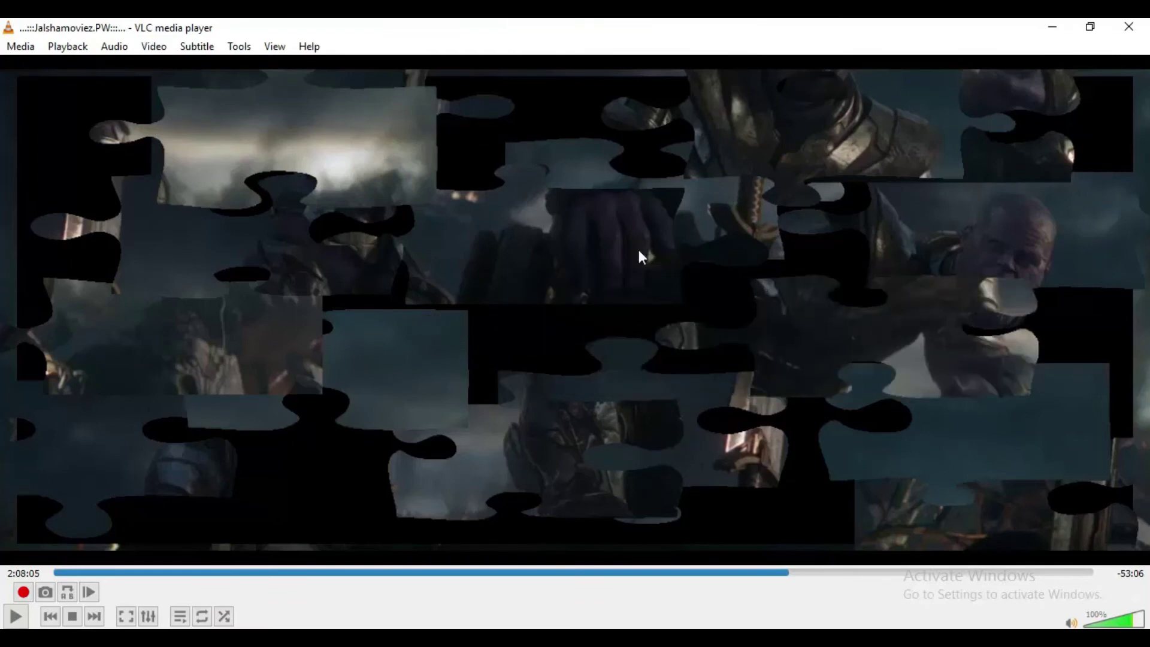
pyautogui.moveTo(609, 259); pyautogui.dragTo(590, 360)
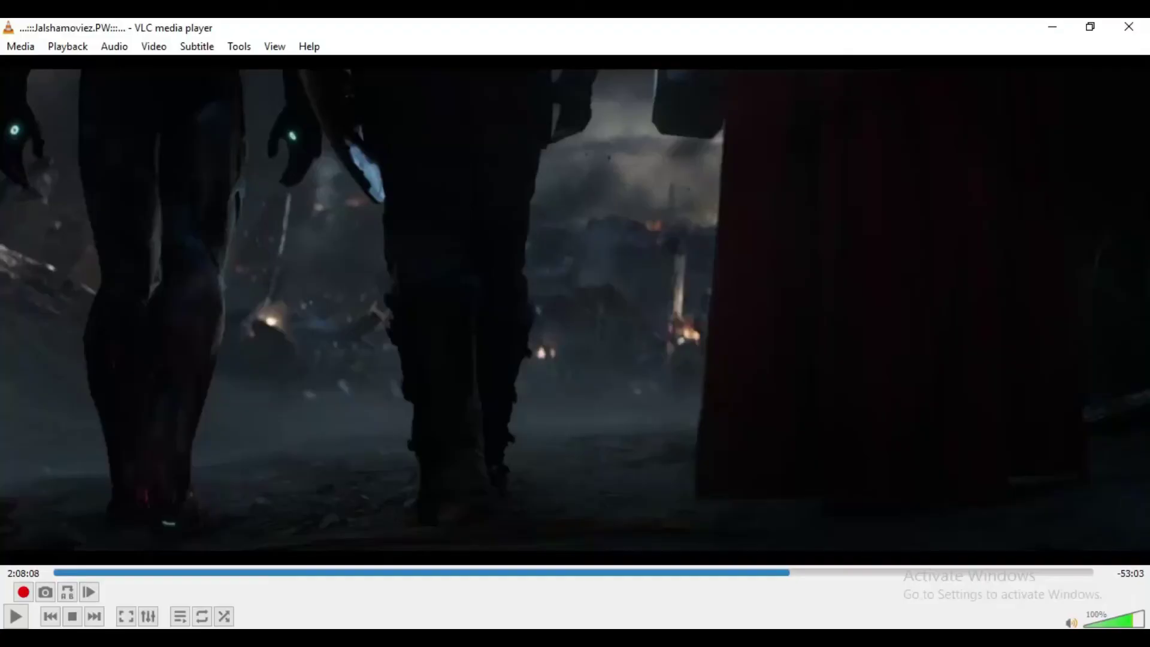
# - Look through the equalizer, compressor, spatializer and stereo widener audio effects, briefly switching the equalizer on and off
pyautogui.click(251, 47)
pyautogui.click(252, 47)
pyautogui.click(275, 47)
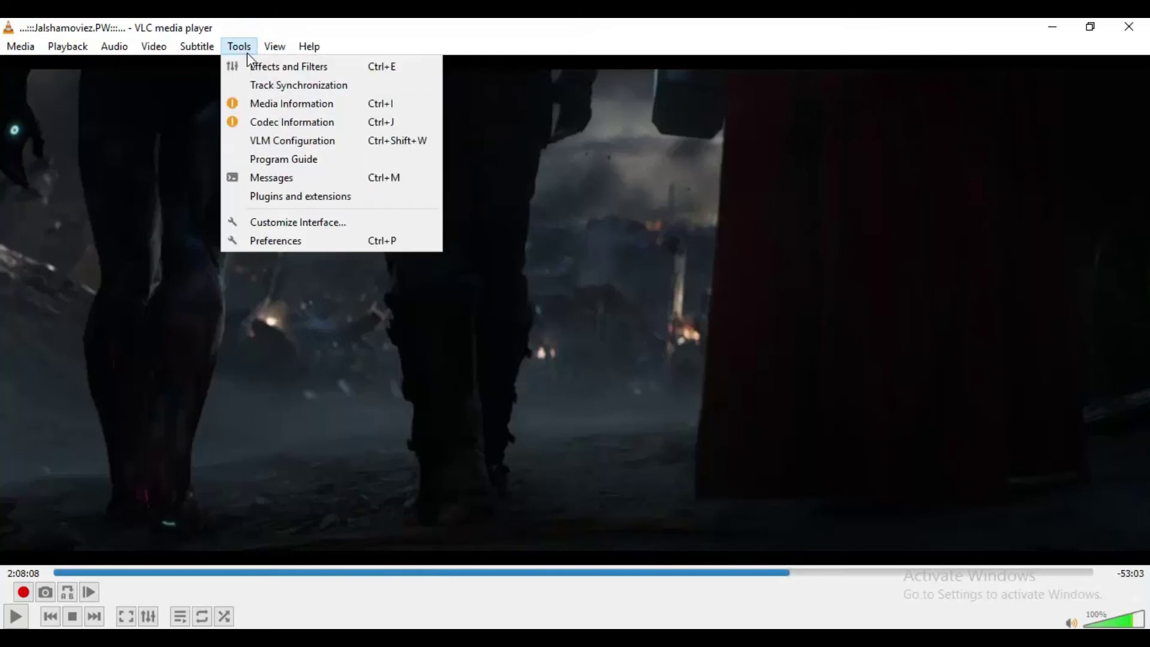
pyautogui.click(257, 68)
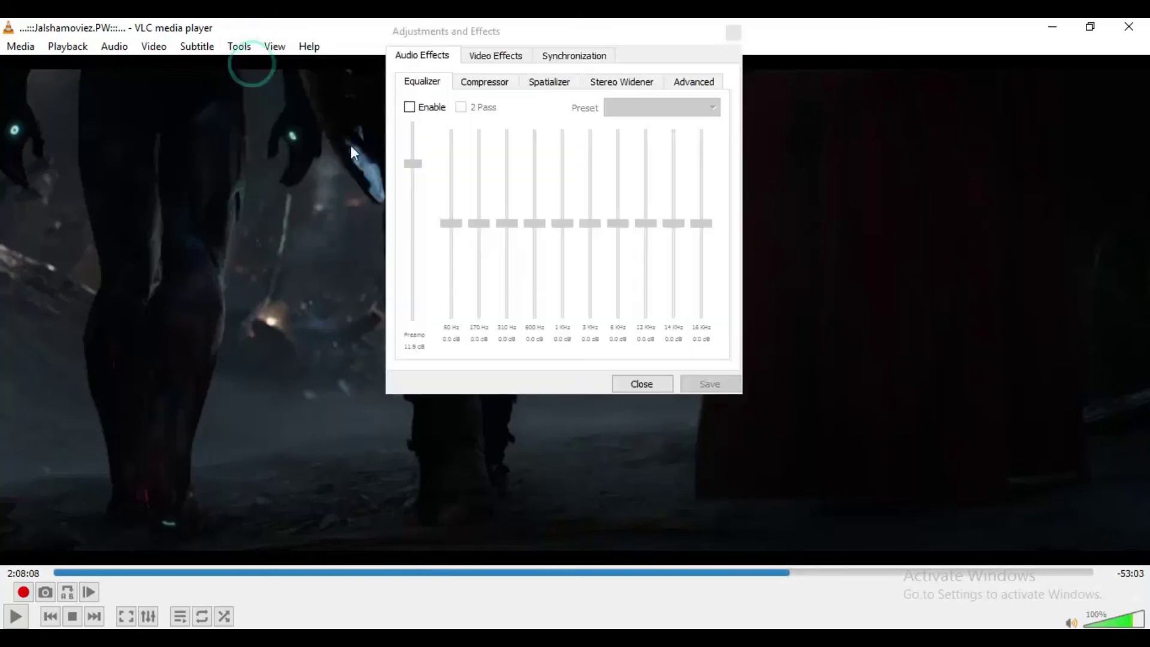
pyautogui.click(410, 108)
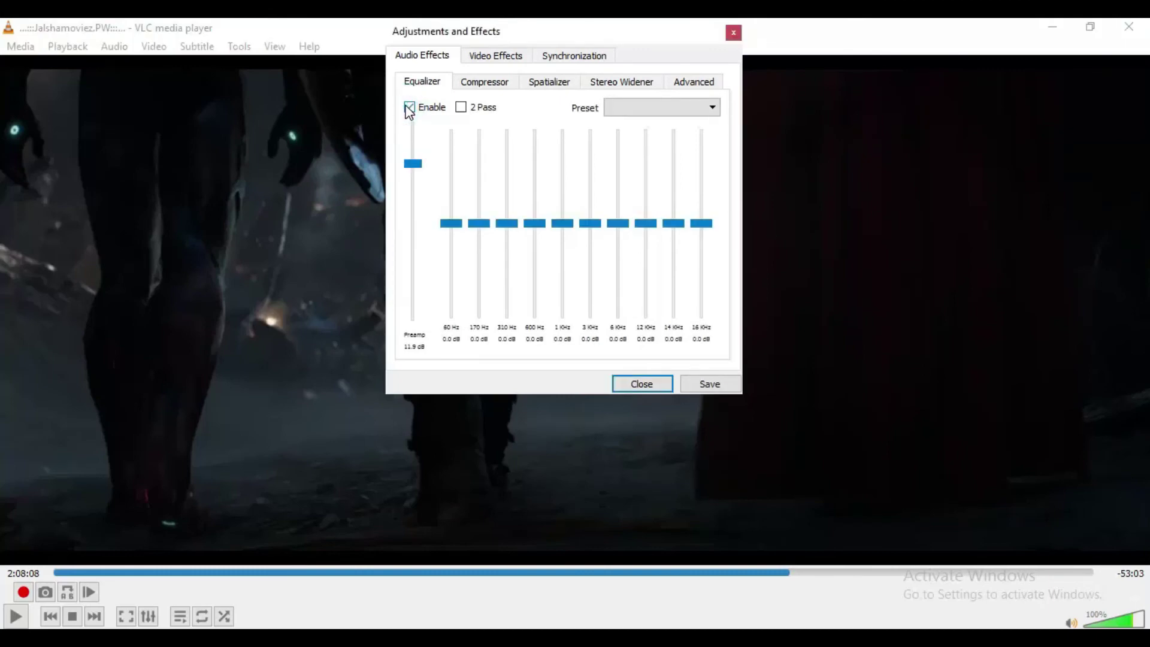
pyautogui.click(409, 108)
pyautogui.click(467, 83)
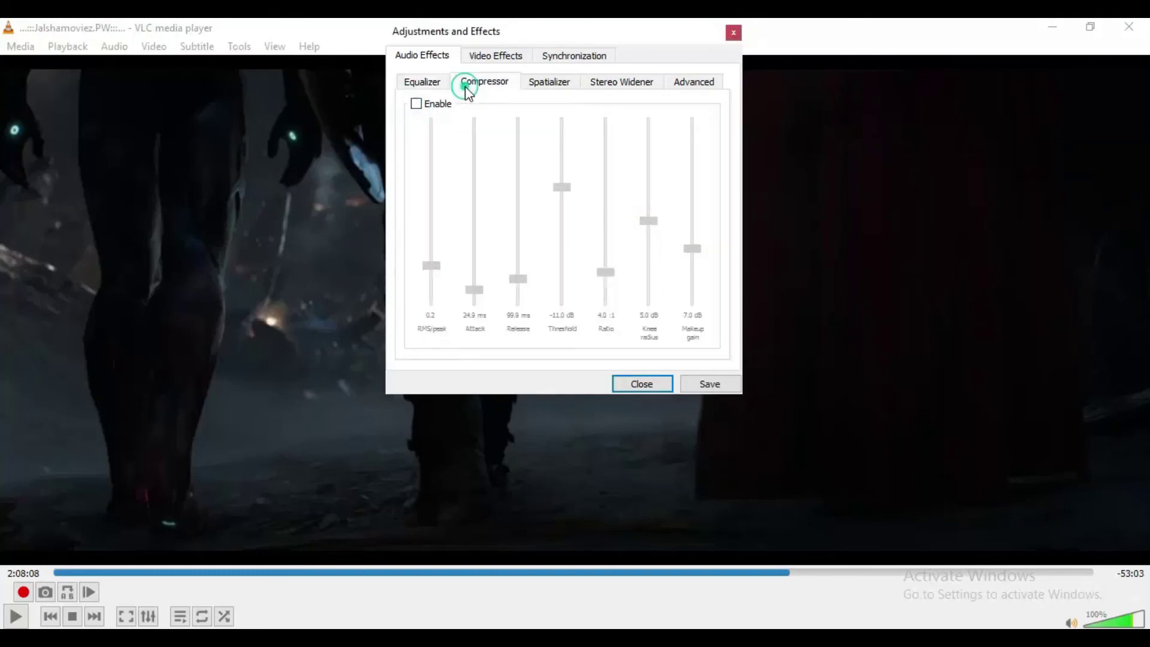
pyautogui.click(537, 80)
pyautogui.click(602, 83)
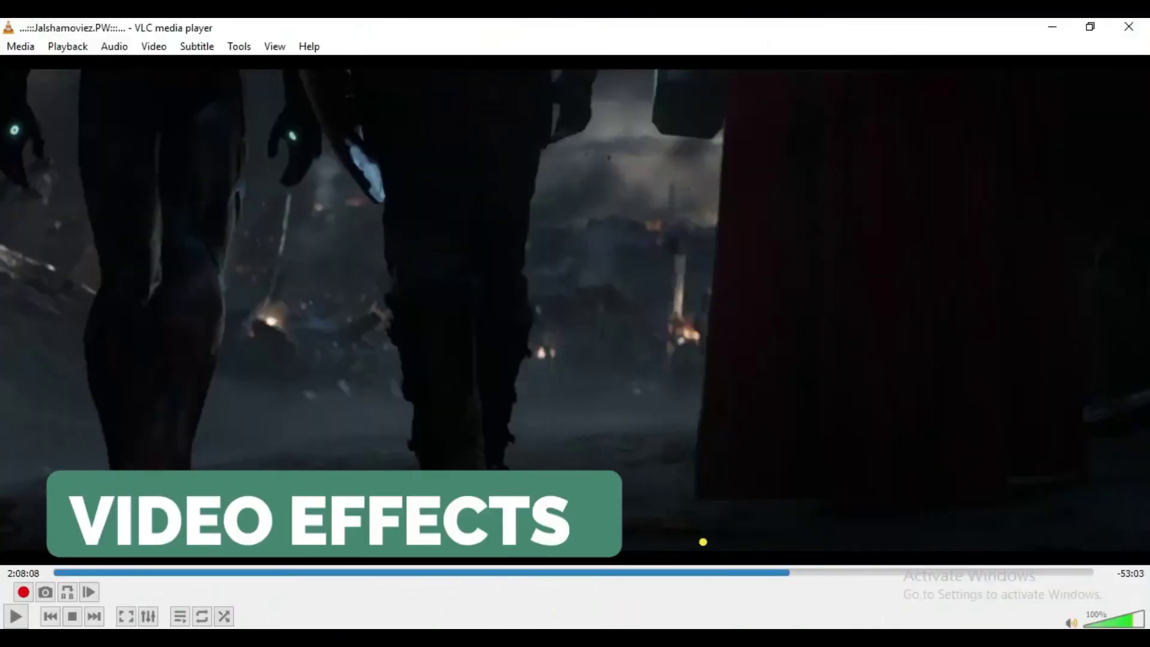
pyautogui.click(689, 548)
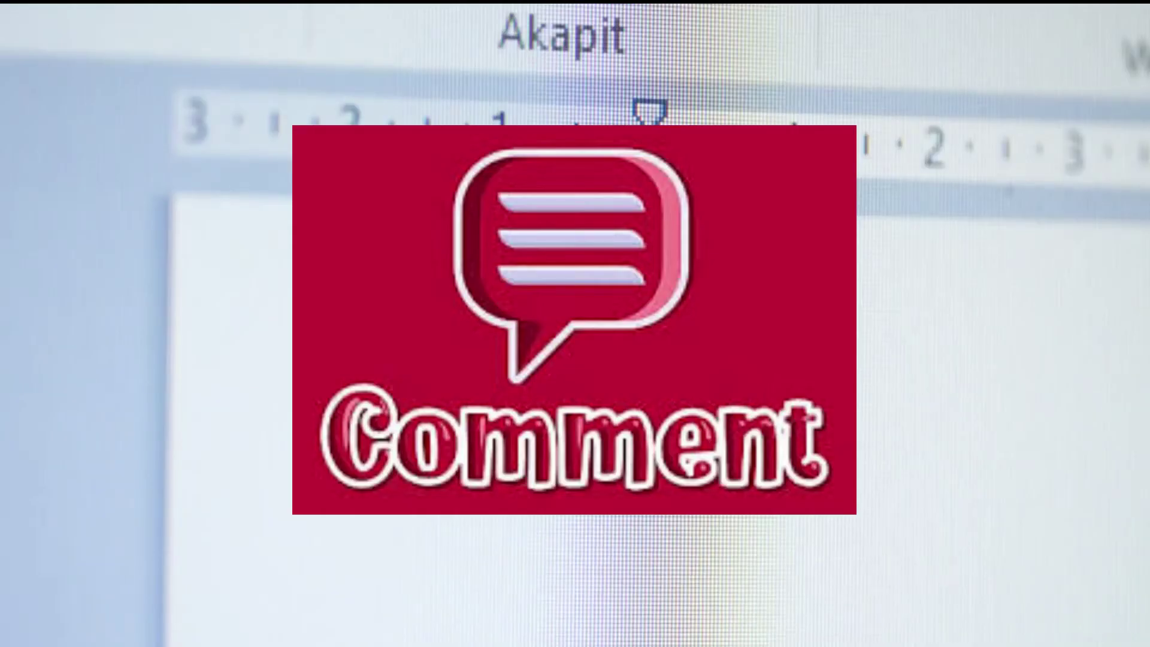